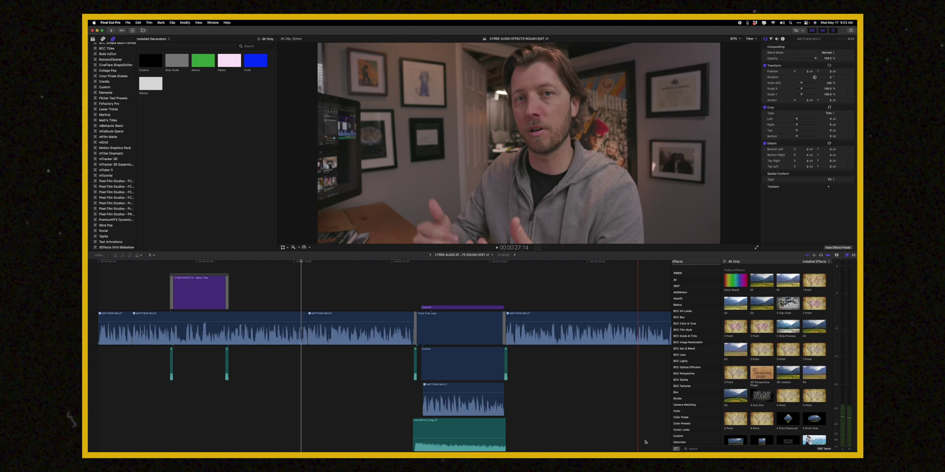
- Search 'muff' in the effects and choose the Muffled audio effect
left_click(698, 449)
type("muff")
left_click(733, 276)
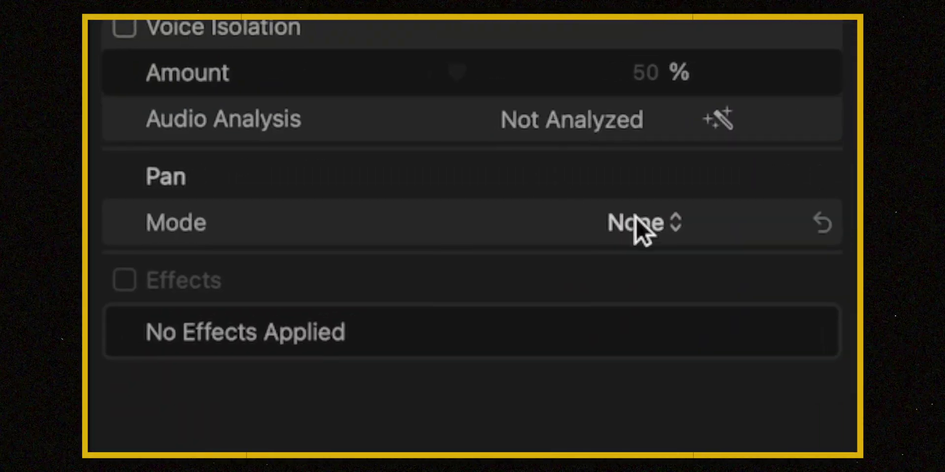
- Set Pan Mode to Stereo Left/Right and pan the sound fully right to 100
left_click(636, 219)
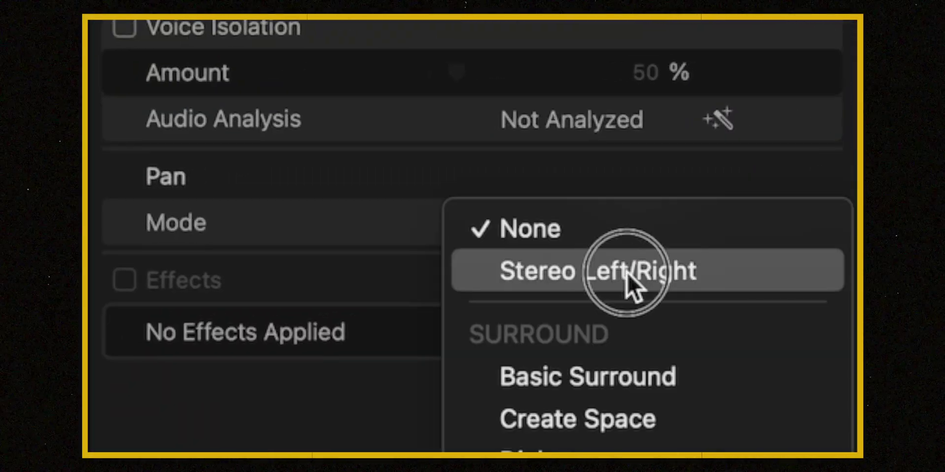
left_click(627, 273)
left_click_drag(456, 271, 591, 276)
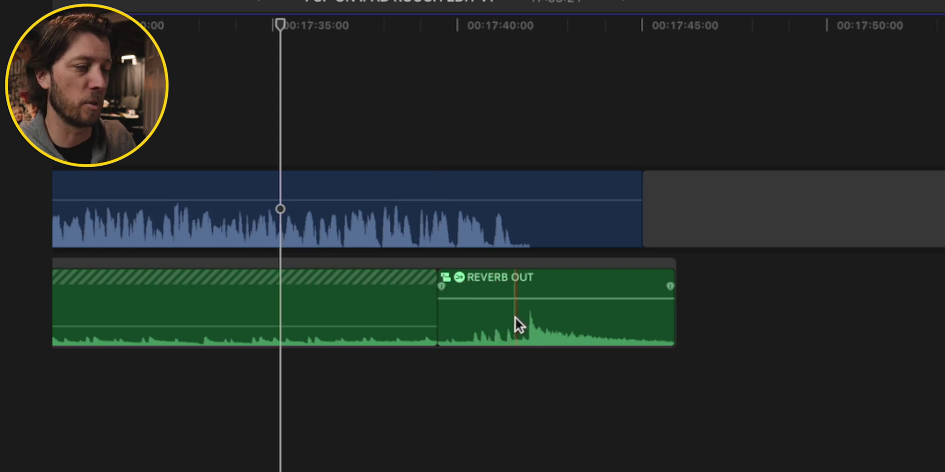
left_click(391, 65)
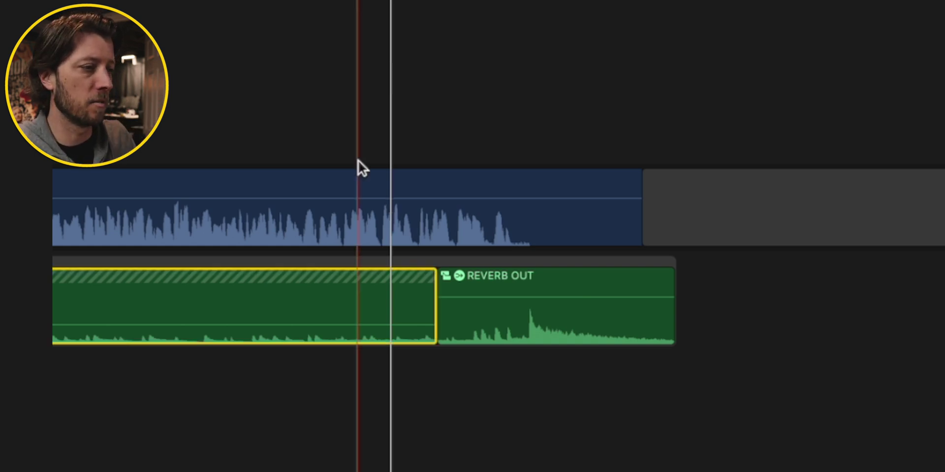
- Move the music clip down a lane, extend it to reveal keyframes, and disable both upper clips
left_click_drag(359, 282, 361, 403)
left_click_drag(429, 391, 595, 400)
left_click(533, 318)
key("v")
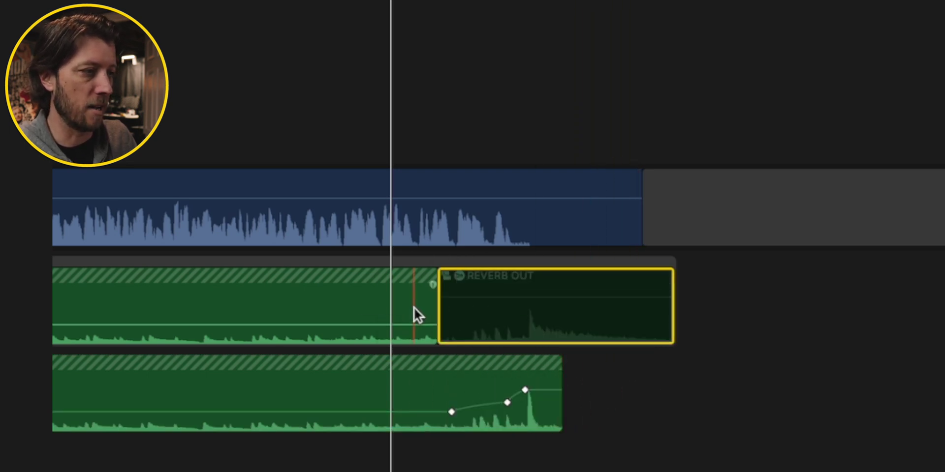
left_click(393, 294)
key("v")
- Play back the new ending, then zoom in and select the lower music clip
left_click(329, 30)
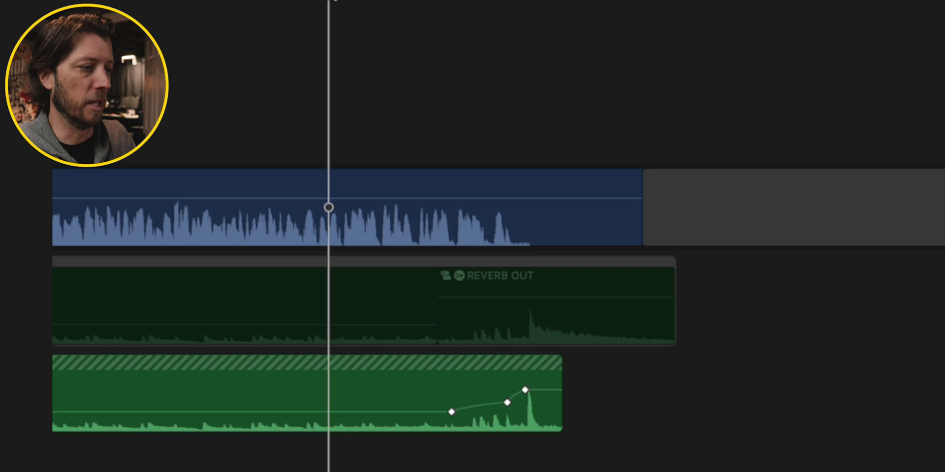
key("space")
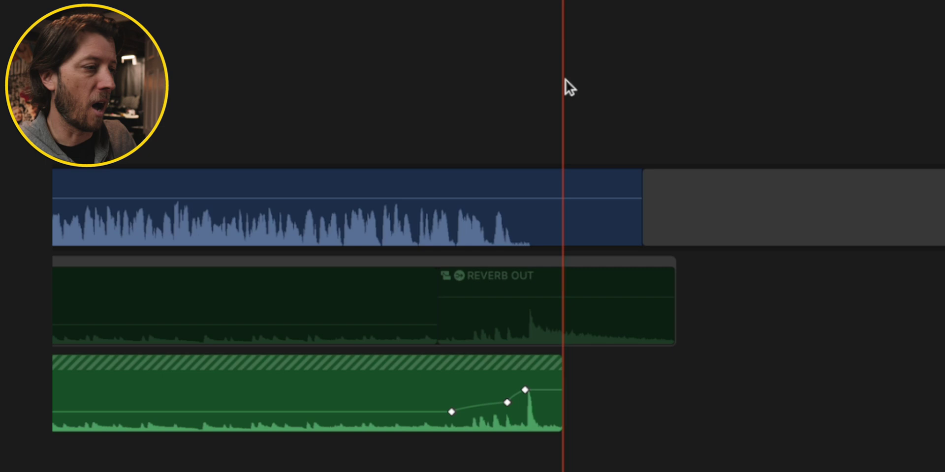
key("space")
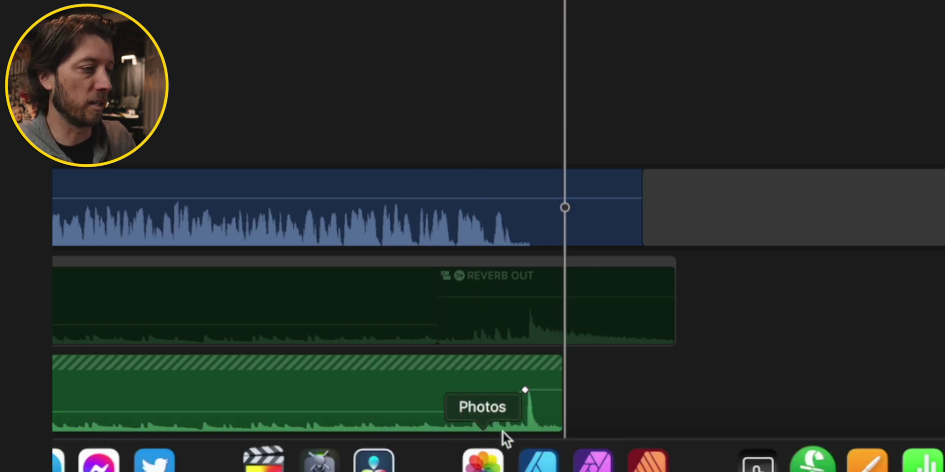
key("super+equal")
key("super+equal")
scroll(422, 302, "right", 7)
scroll(422, 301, "down", 1)
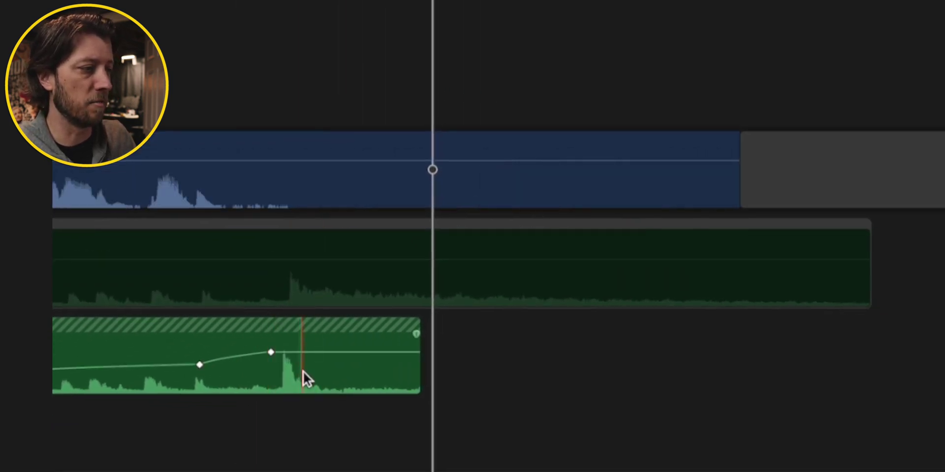
left_click(351, 379)
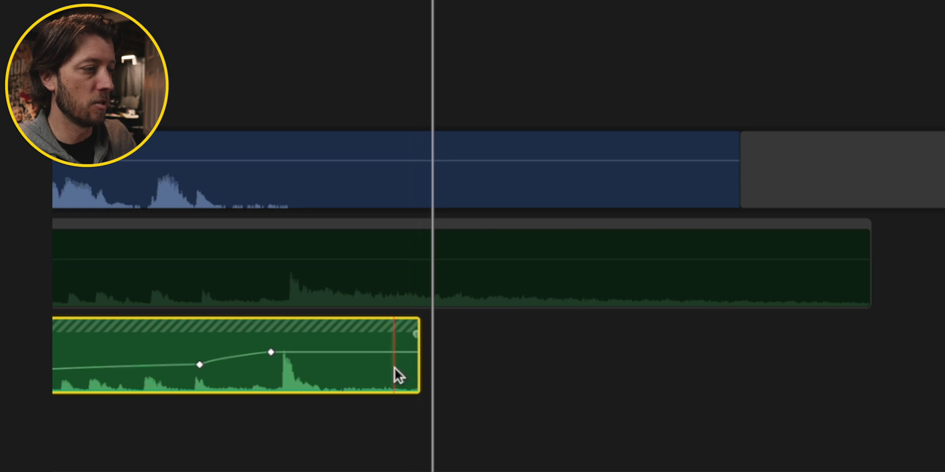
- Wrap the lower music clip in a compound clip and drag a gap copy after it
key("super+g")
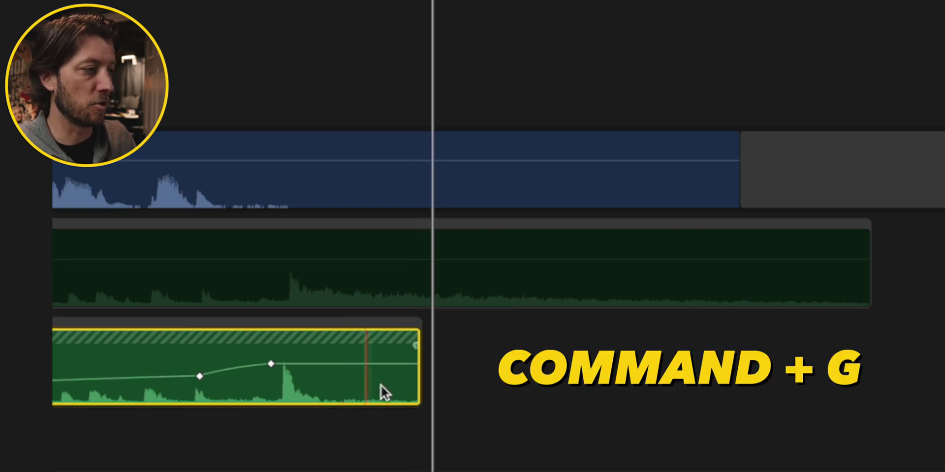
left_click(852, 176)
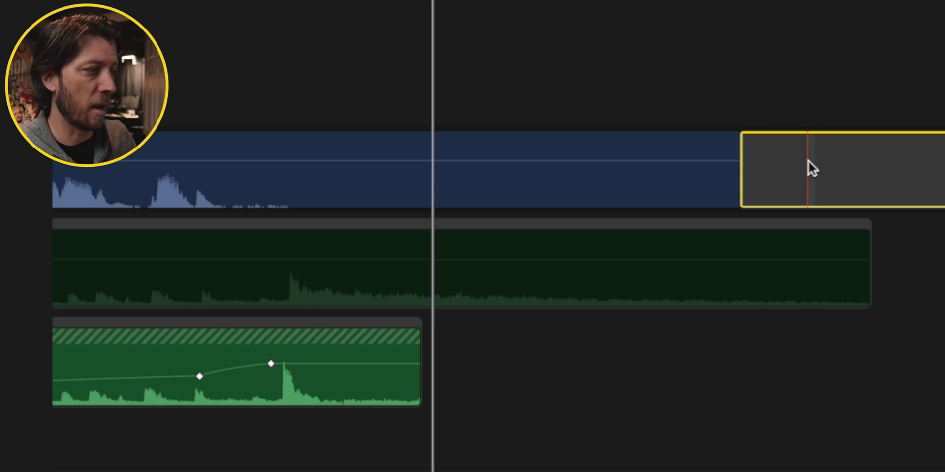
left_click_drag(812, 169, 413, 370)
key("super+minus")
left_click(499, 13)
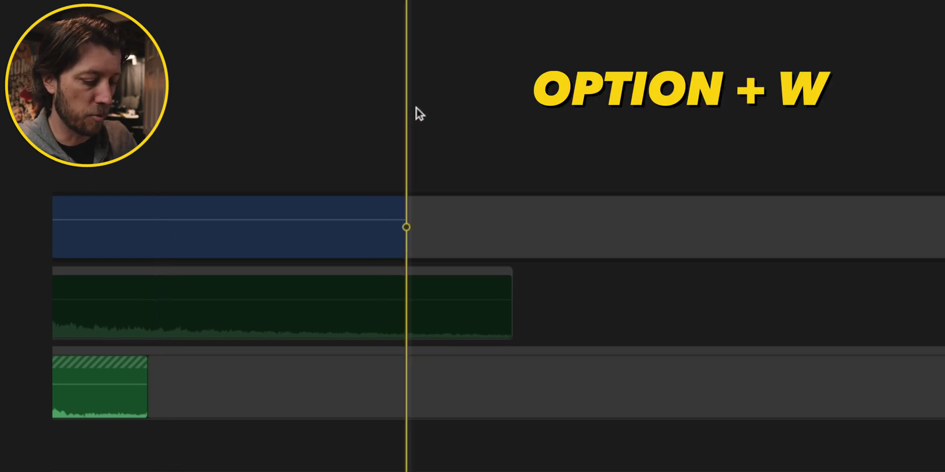
- Insert a new gap beside the music, delete the leftover, and lengthen it past REVERB OUT
key("alt+w")
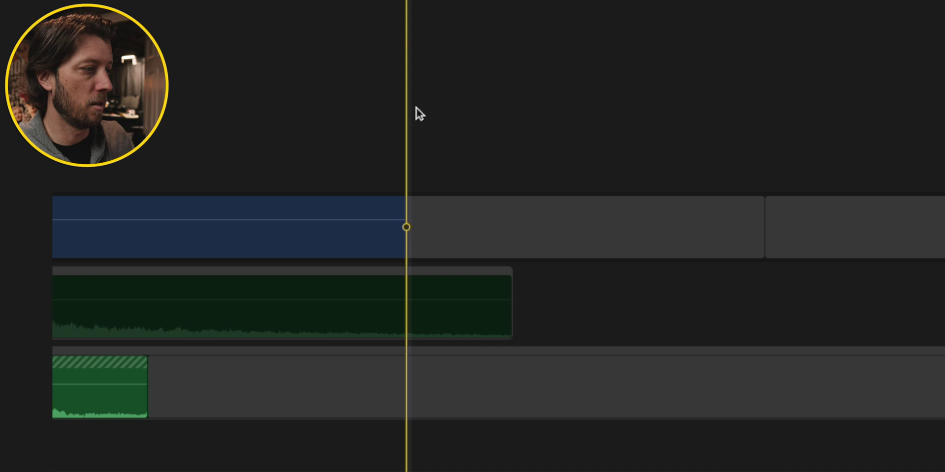
left_click(570, 211)
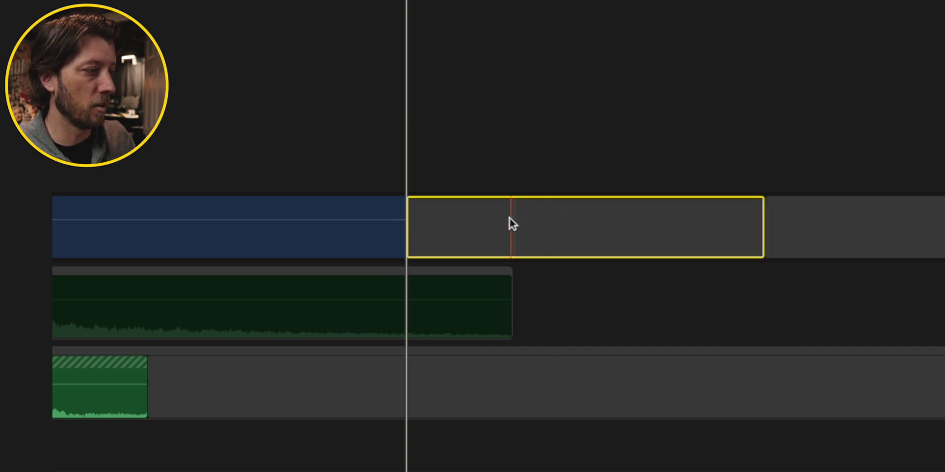
left_click_drag(511, 220, 232, 400)
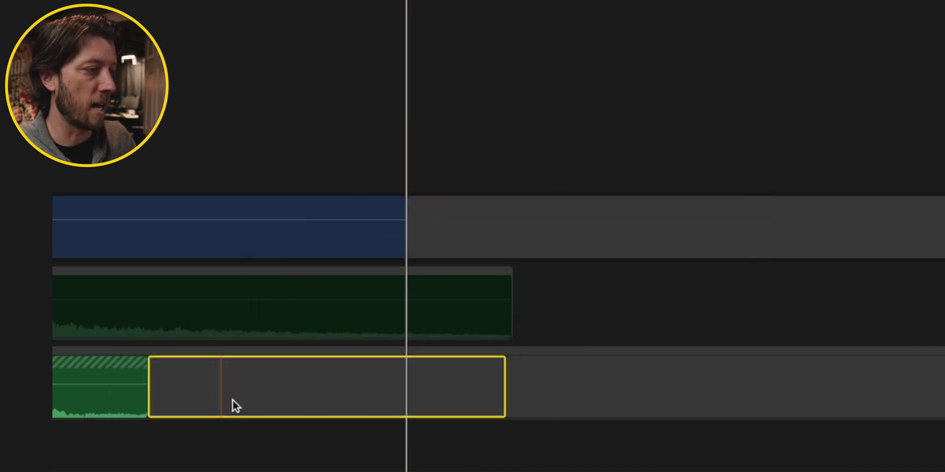
left_click(598, 362)
key("Delete")
left_click_drag(504, 393, 751, 384)
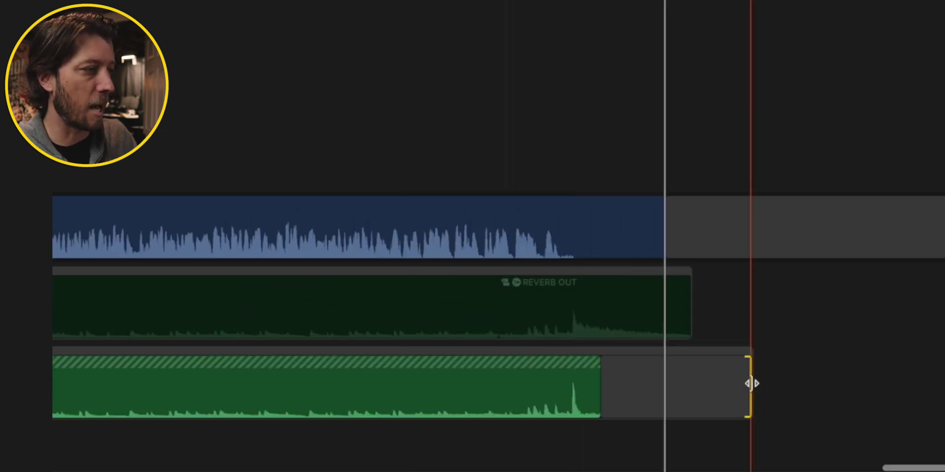
scroll(753, 379, "right", 5)
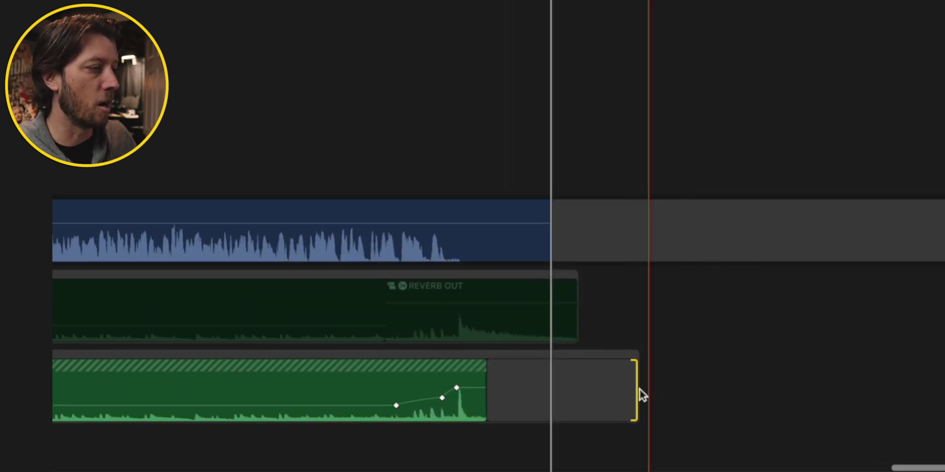
left_click_drag(633, 390, 942, 392)
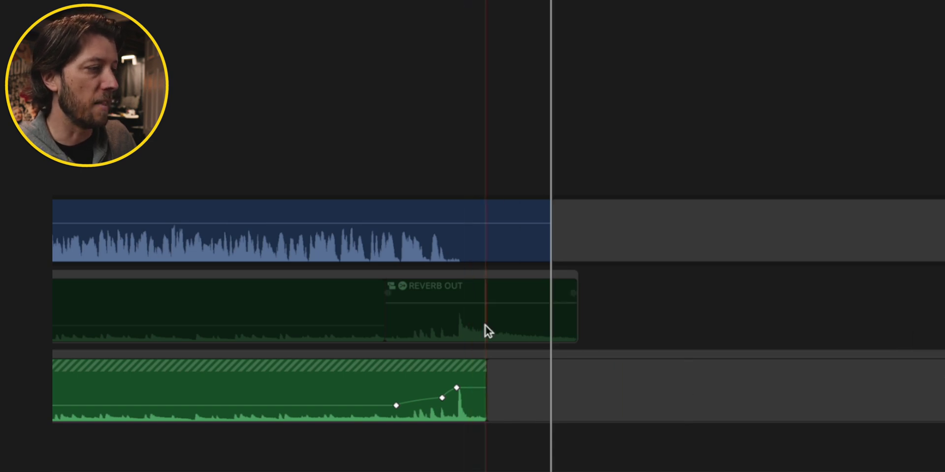
- Split the music clip at the playhead near its ending
left_click(365, 84)
key("super+equal")
key("super+equal")
key("super+equal")
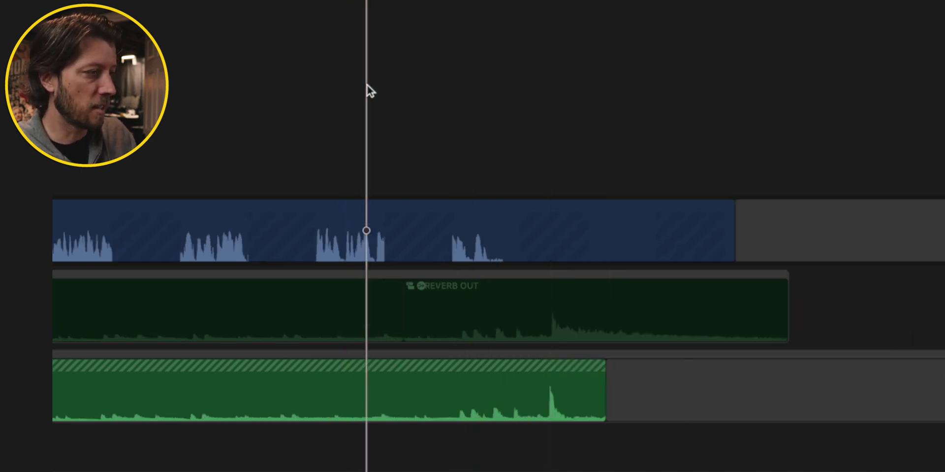
left_click(238, 99)
left_click(217, 99)
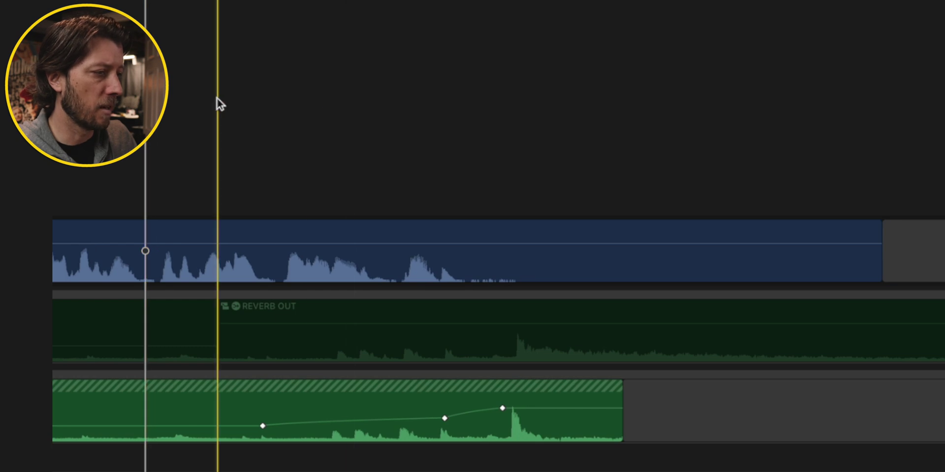
left_click(219, 400)
key("super+b")
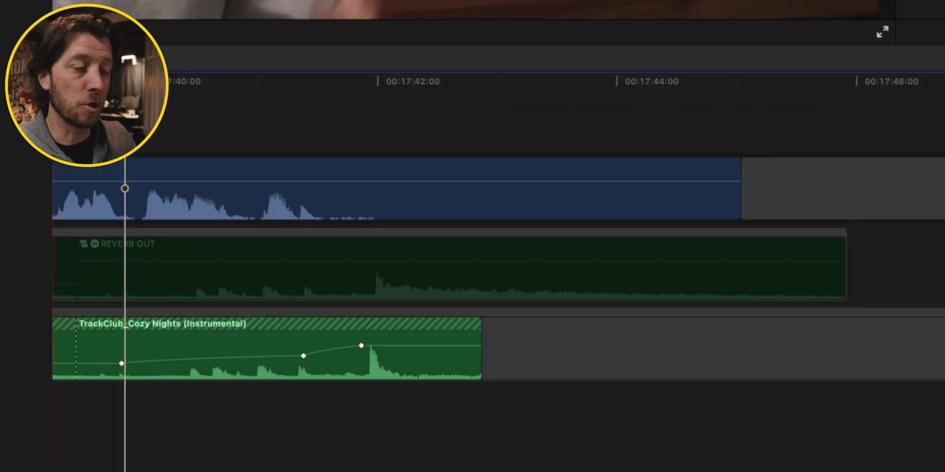
- Combine the split tail and trailing gap into compound clip 'REVERB OUT B' in event 3 AUDIO
left_click(210, 337)
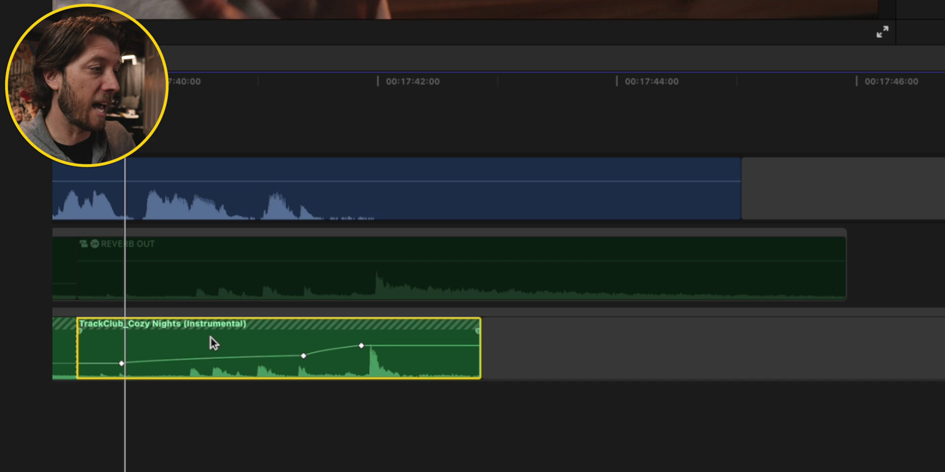
left_click(541, 329, "super")
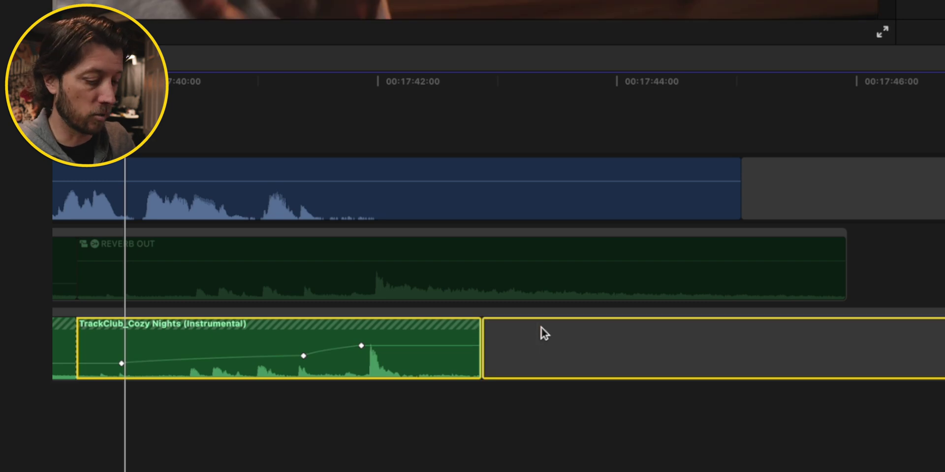
key("alt+g")
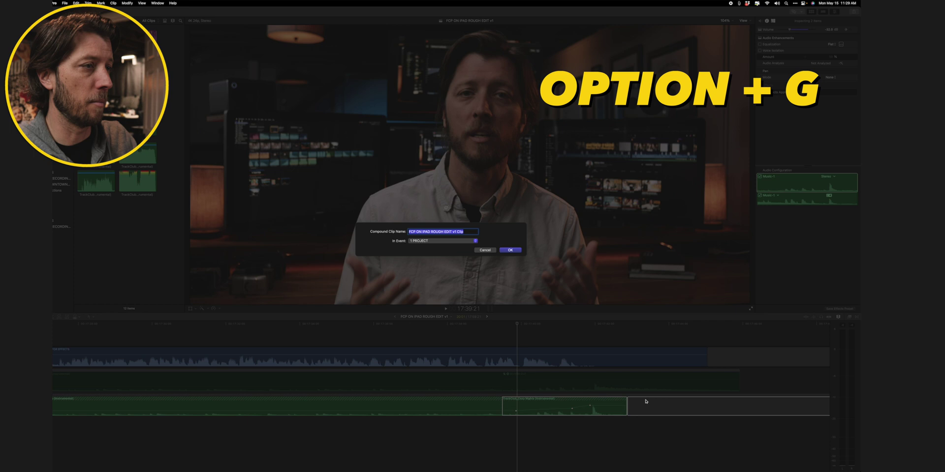
type("REVERB OUT B")
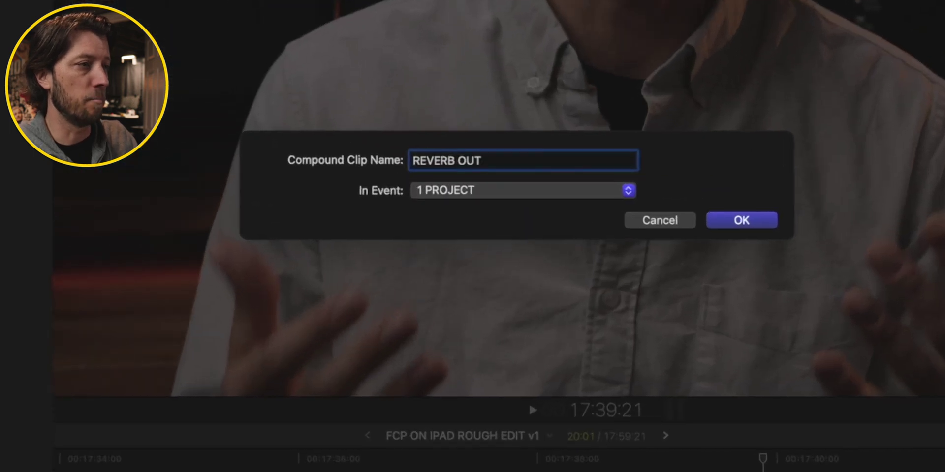
left_click(608, 188)
left_click(593, 225)
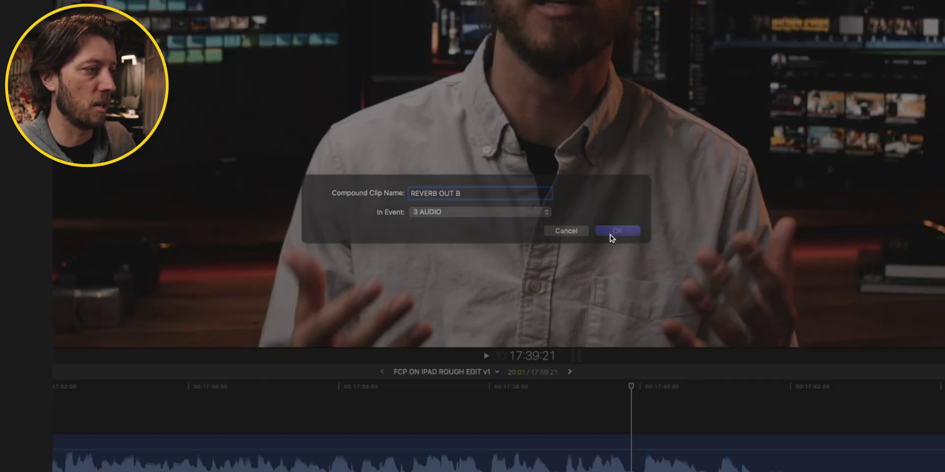
left_click(735, 223)
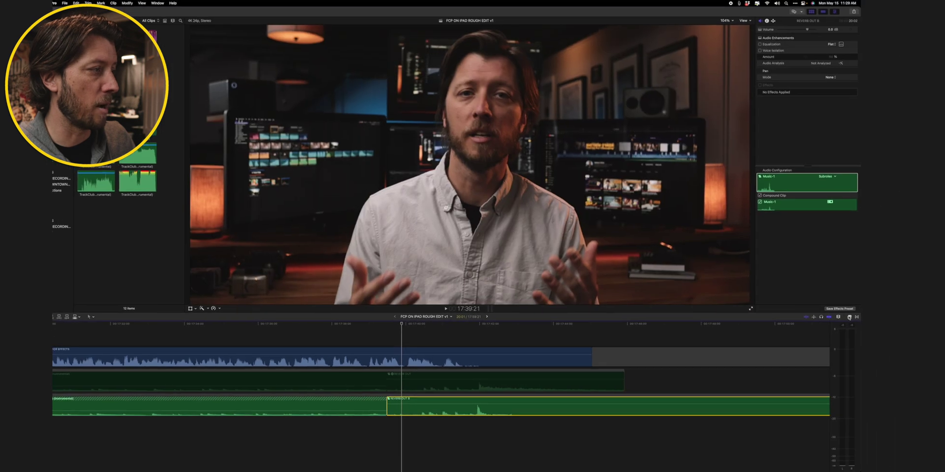
- Search effects for 'modest ca' and apply Modest Cathedral to the REVERB OUT B clip
left_click(848, 317)
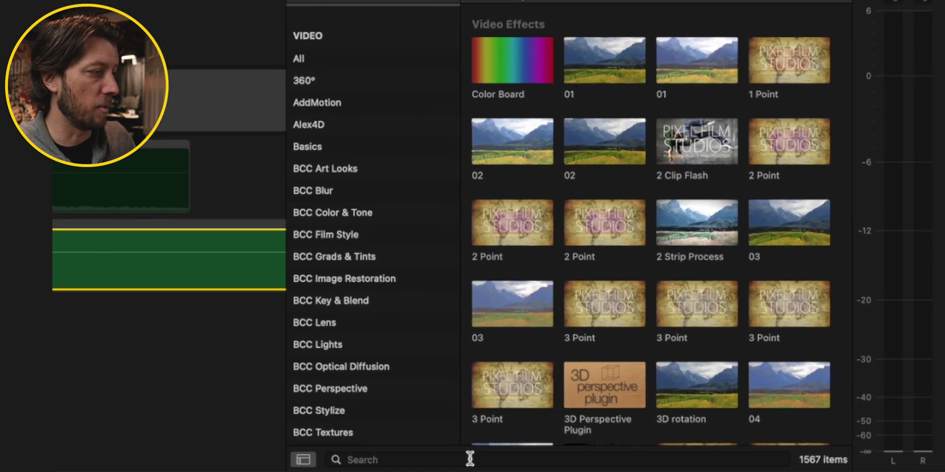
left_click(711, 468)
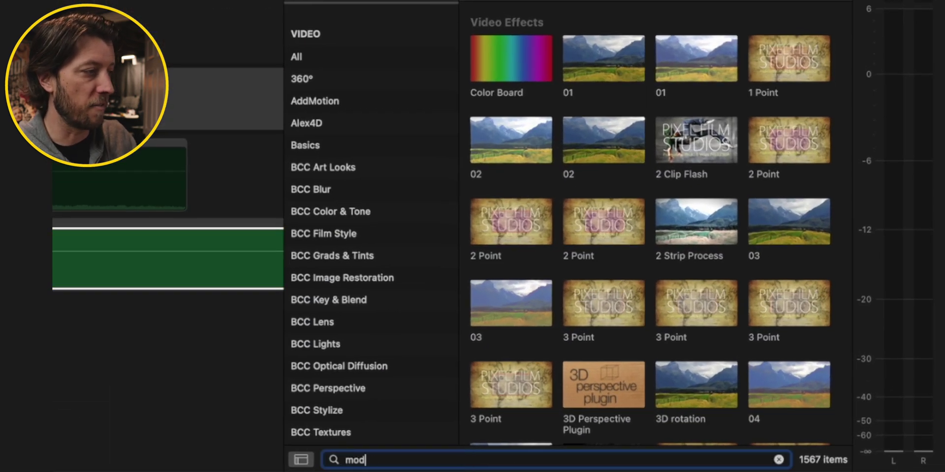
type("modest cathedral")
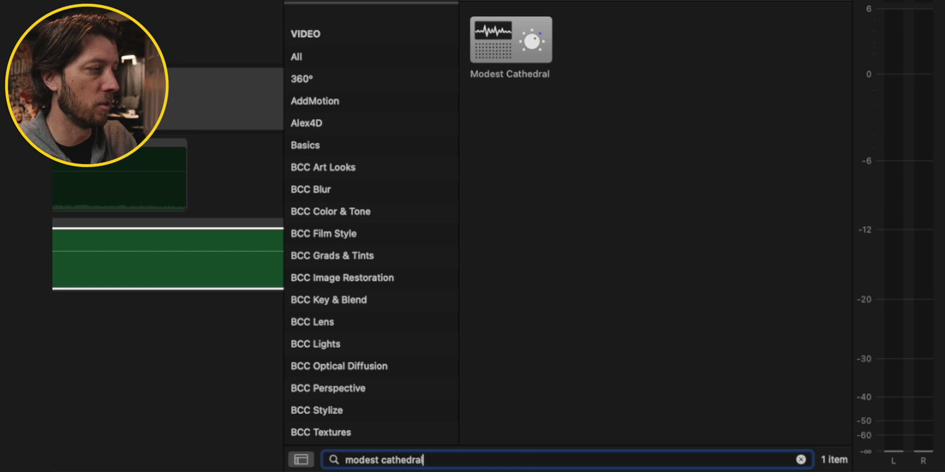
double_click(500, 44)
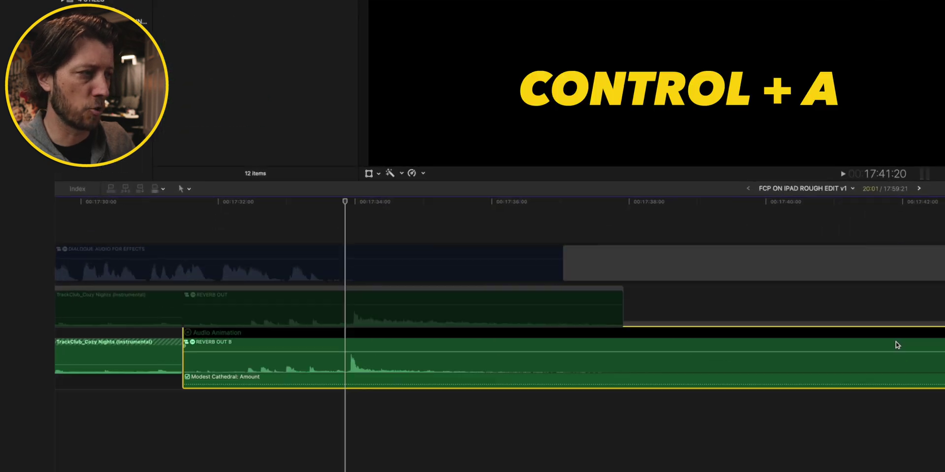
- Show the Modest Cathedral Amount lane on REVERB OUT B and add two keyframes
key("ctrl+a")
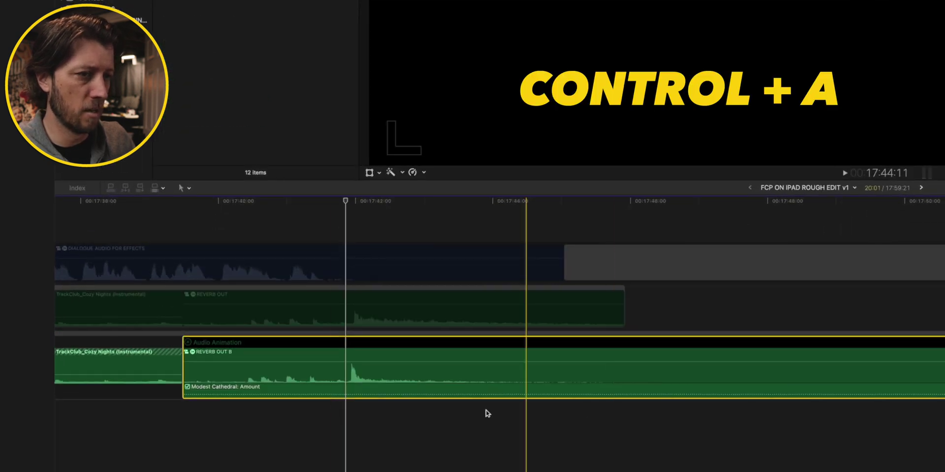
scroll(487, 413, "left", 5)
double_click(461, 390)
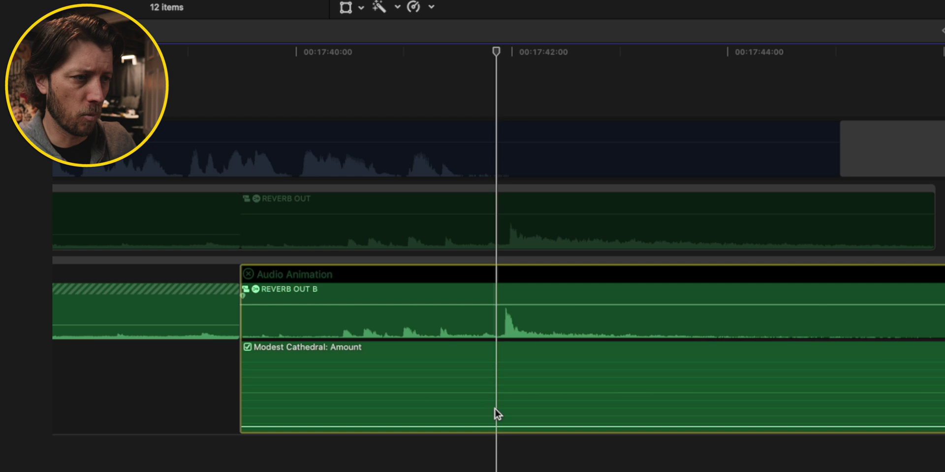
left_click(456, 439, "alt")
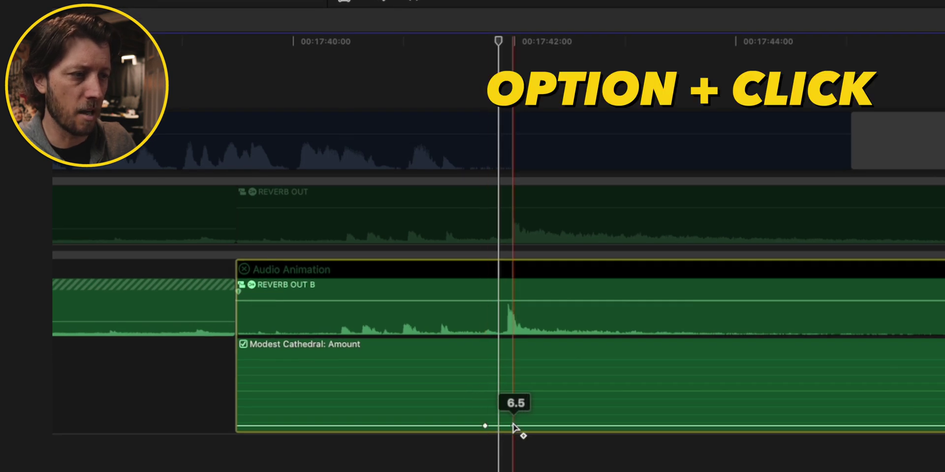
left_click(513, 425, "alt")
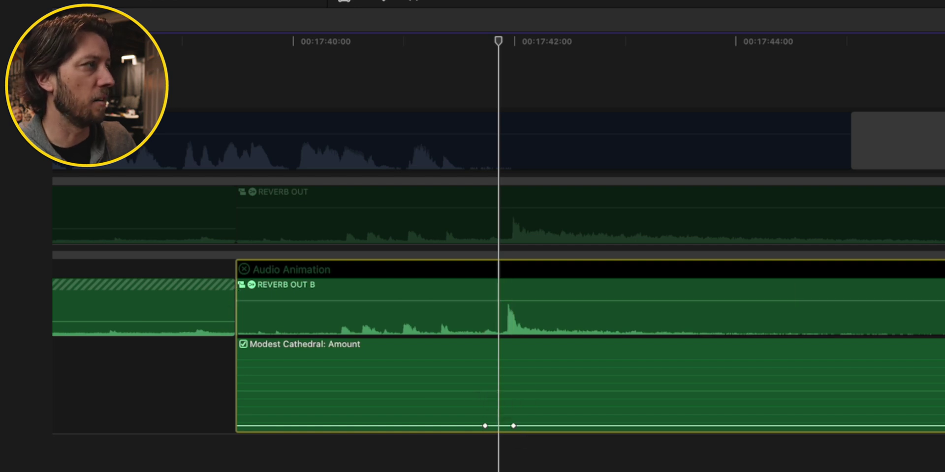
- Raise the Amount after the second keyframe to 80 and lower the start to 1.0
left_click(516, 426)
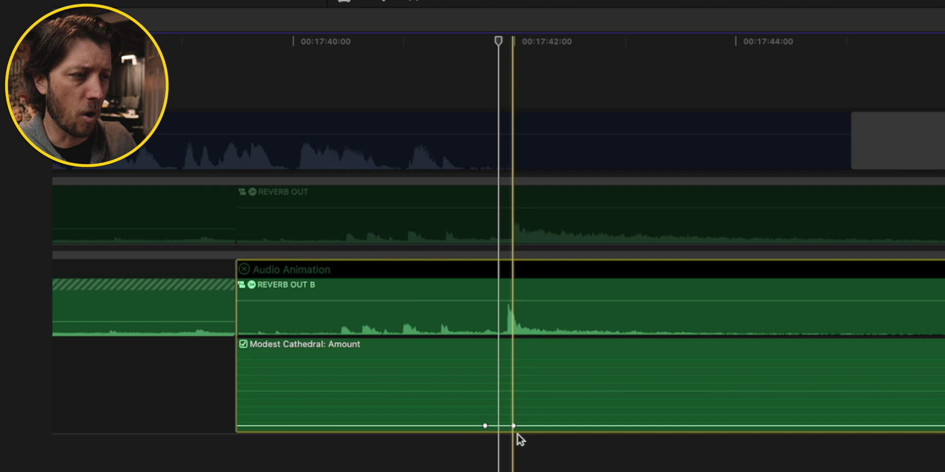
left_click_drag(534, 425, 527, 354)
left_click(456, 426)
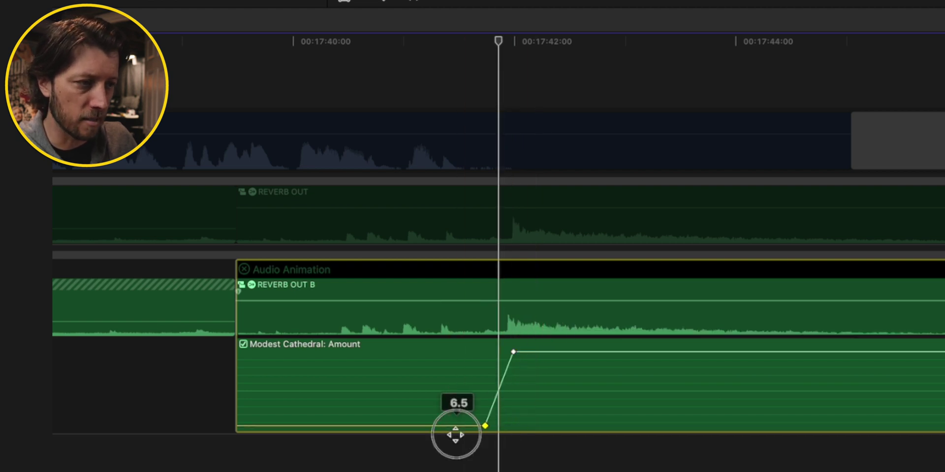
left_click_drag(455, 434, 460, 445)
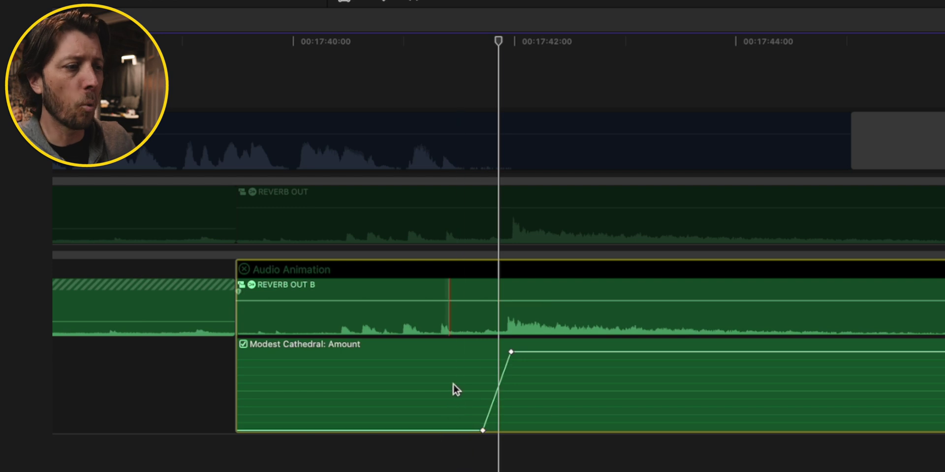
left_click(414, 431)
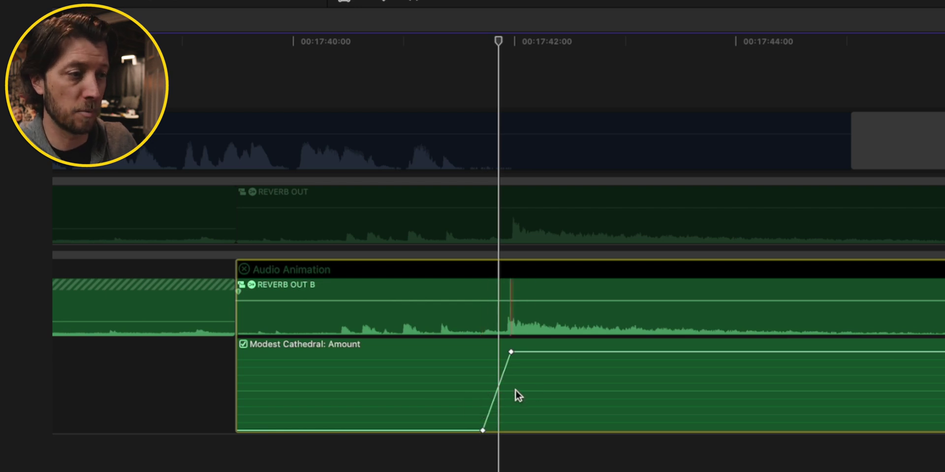
- Shift the Amount keyframe ramp later to line up just before the bark peak
key("super+equal")
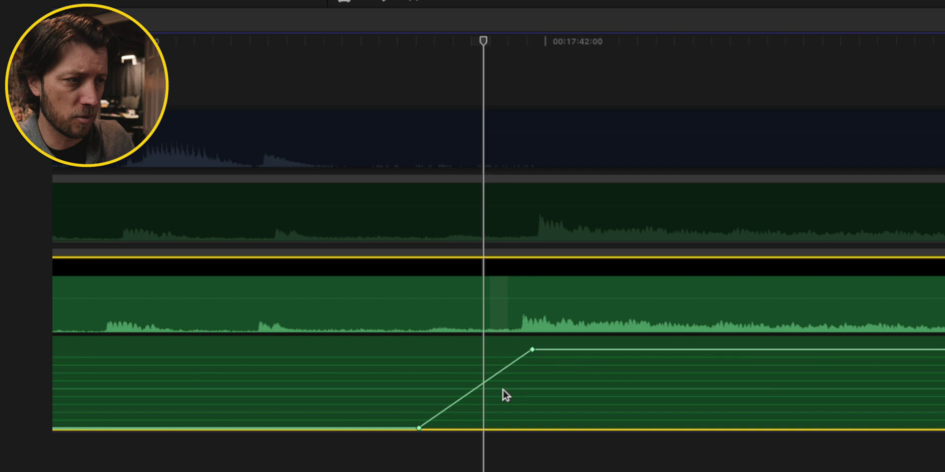
scroll(505, 394, "left", 3)
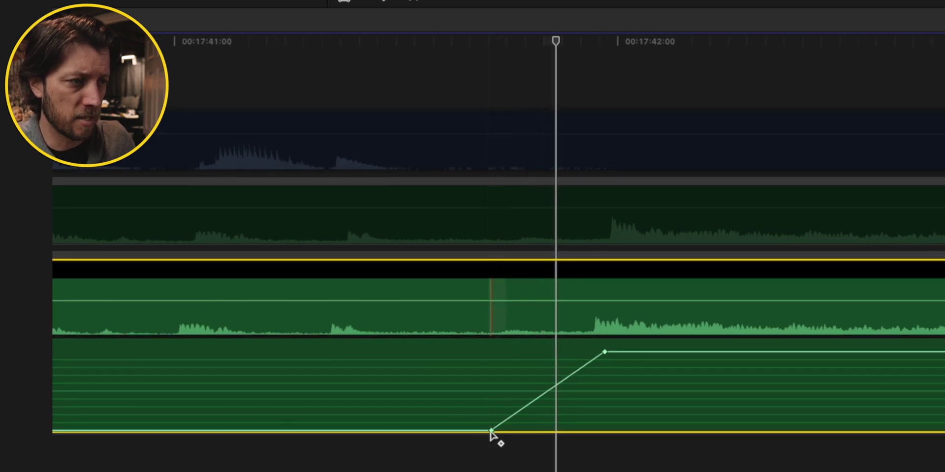
left_click_drag(491, 432, 548, 431)
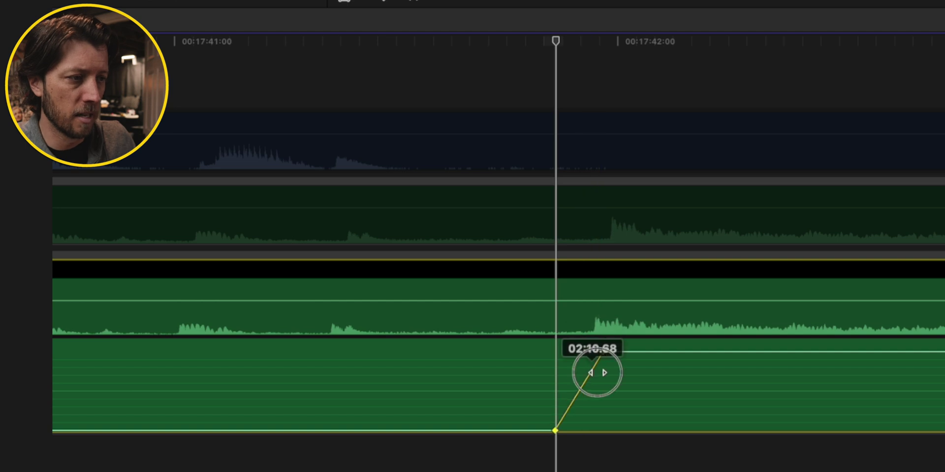
left_click_drag(618, 372, 655, 376)
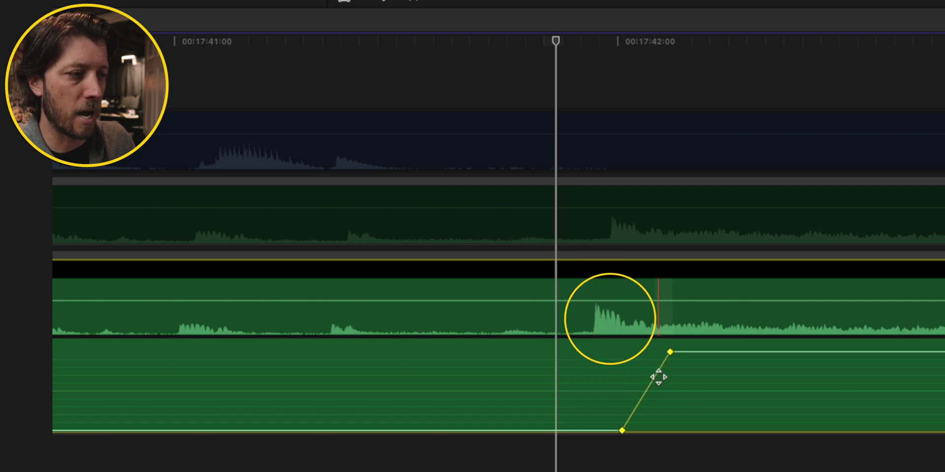
left_click_drag(658, 377, 681, 382)
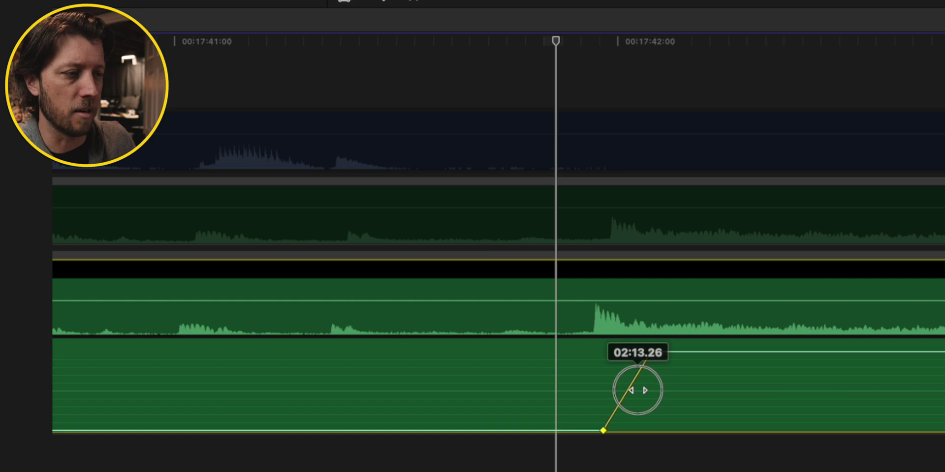
left_click_drag(637, 390, 638, 391)
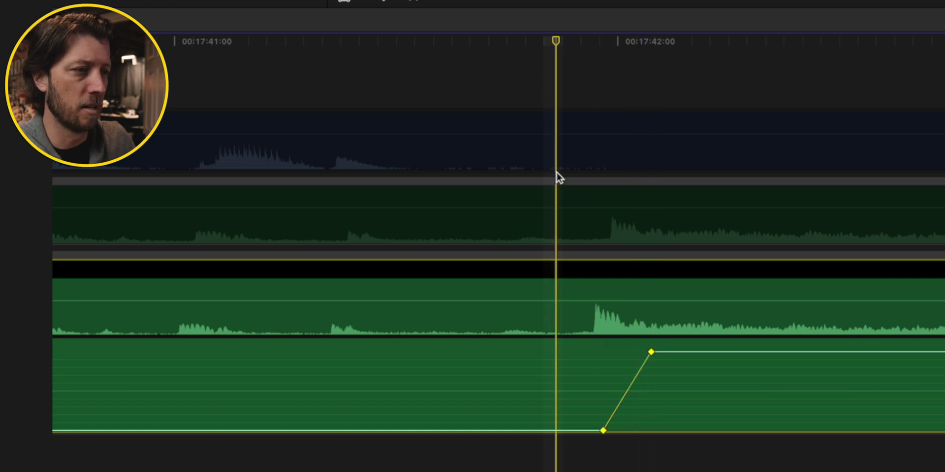
- Zoom back out and play the reverb ramp from just before the bark
left_click(413, 86)
key("super+minus")
left_click(392, 52)
key("space")
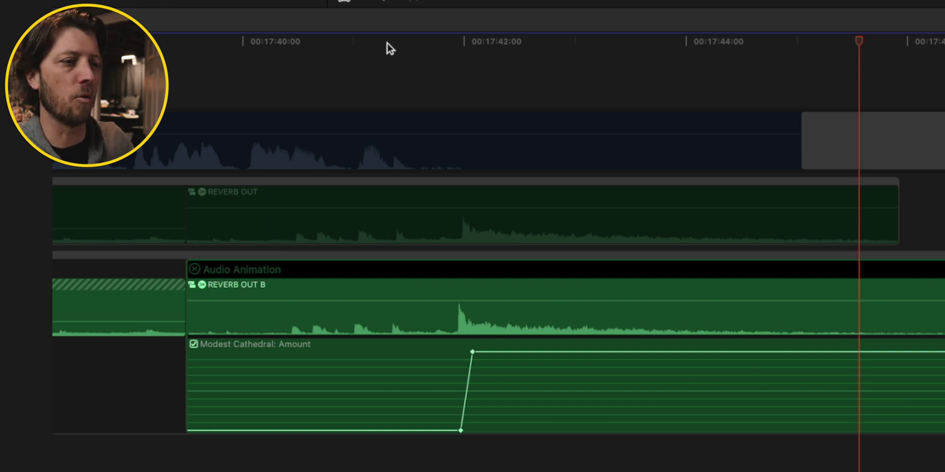
- Stop playback, hide REVERB OUT B's animation lane, and select the DIALOGUE AUDIO FOR EFFECTS clip
key("space")
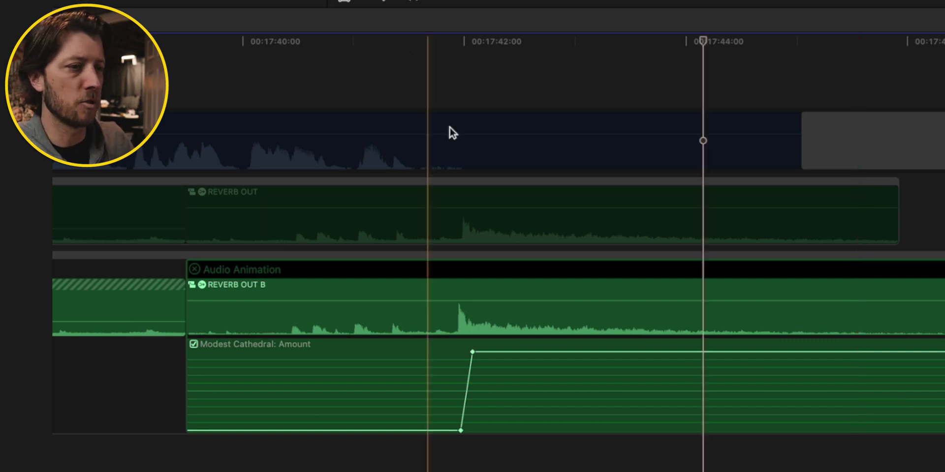
left_click(437, 282)
key("ctrl+alt+s")
left_click(444, 165)
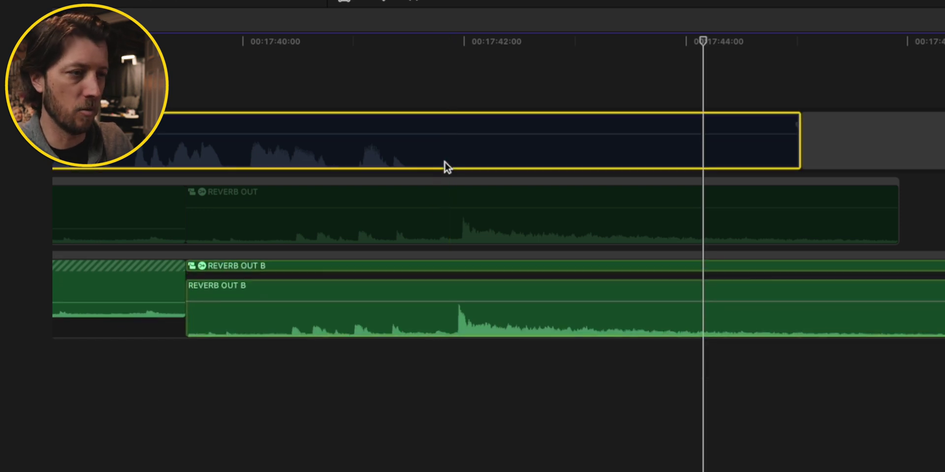
left_click(241, 78)
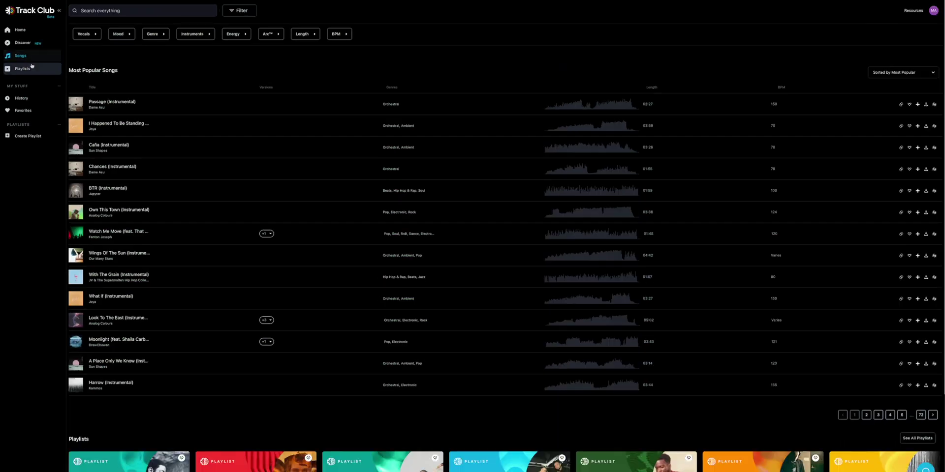
- Open Track Club's Playlists and browse all playlists, scrolling down the grid
left_click(31, 68)
left_click(122, 224)
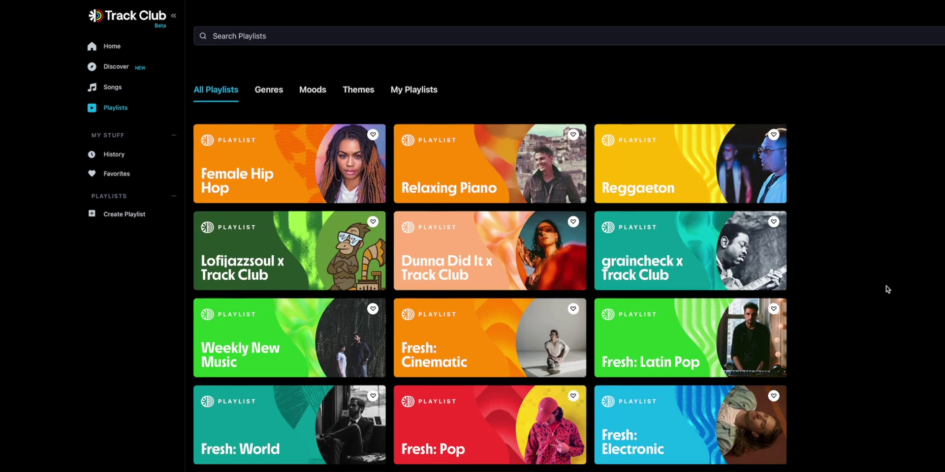
scroll(887, 289, "down", 5)
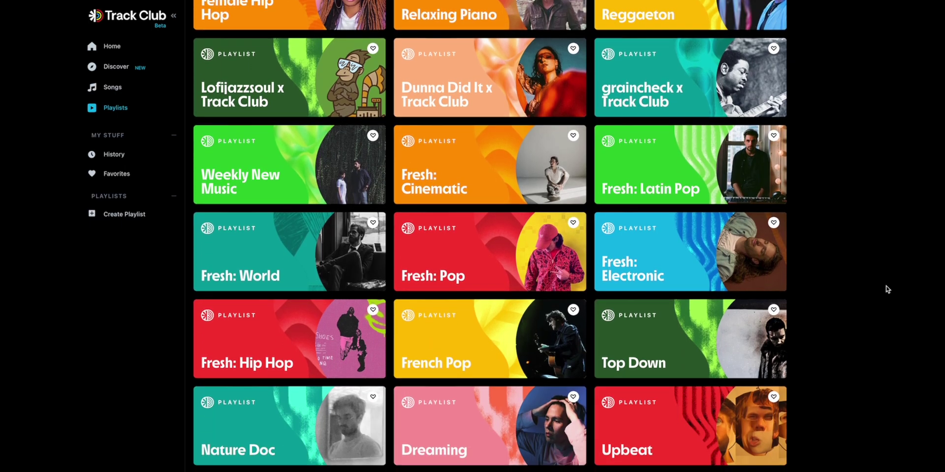
scroll(888, 289, "down", 3)
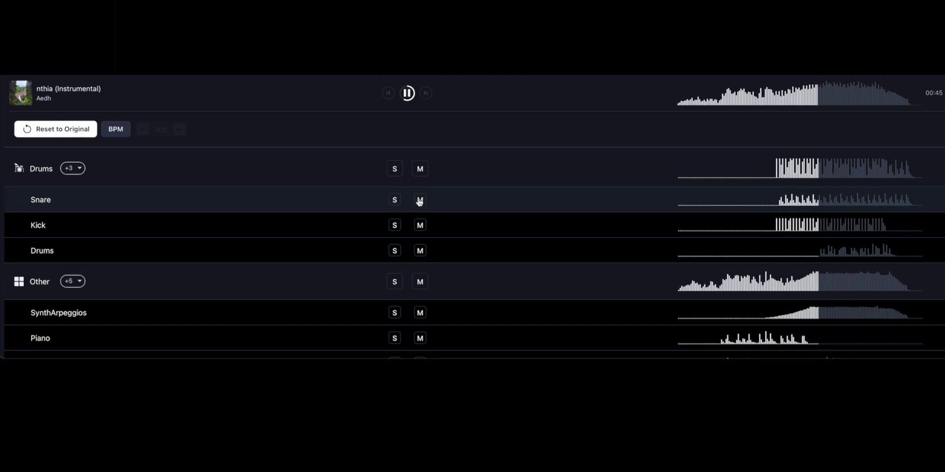
- Mute Snare, Kick and the bottom stem, lower two stem volumes, then download the mix as .wav
left_click(418, 202)
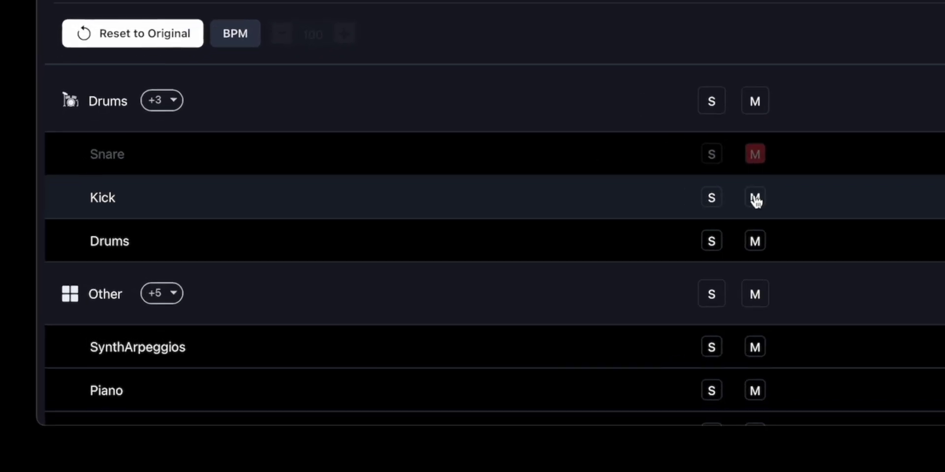
left_click(420, 225)
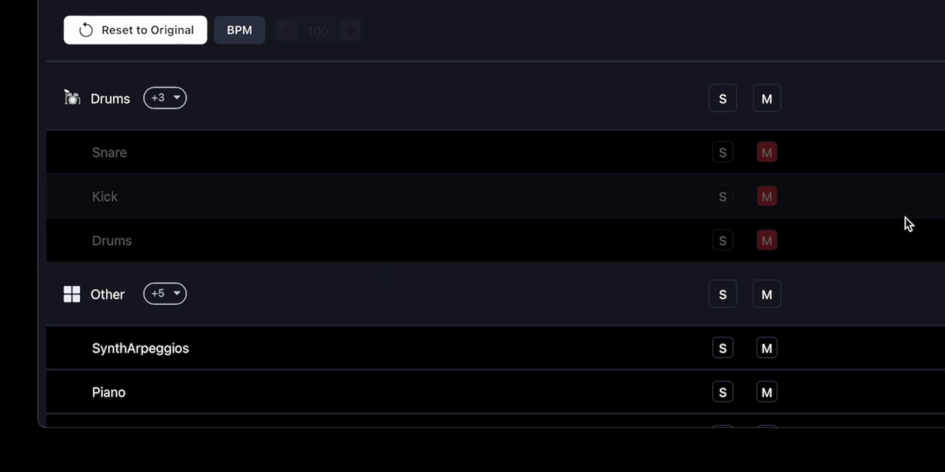
scroll(908, 224, "down", 3)
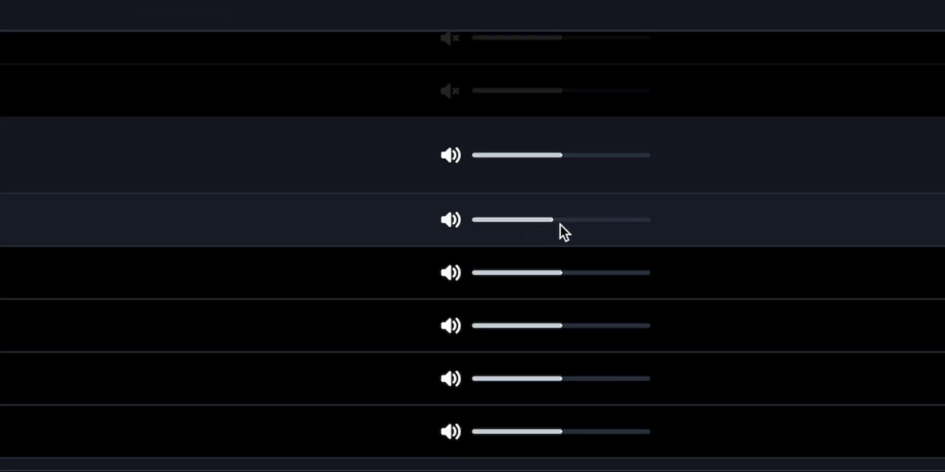
left_click_drag(560, 224, 534, 226)
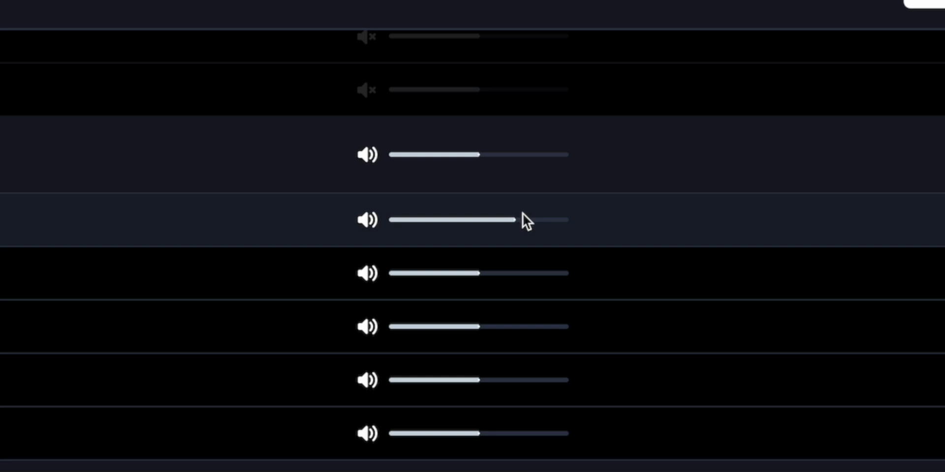
left_click_drag(516, 222, 474, 225)
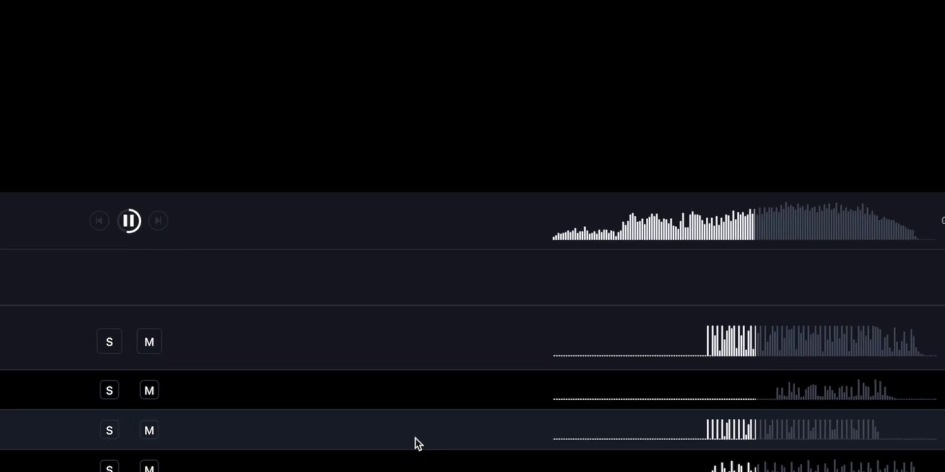
left_click(112, 444)
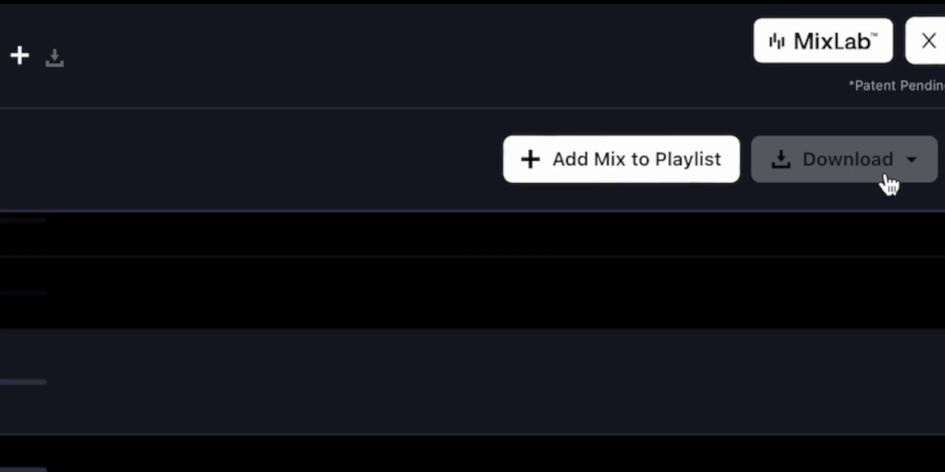
left_click(886, 181)
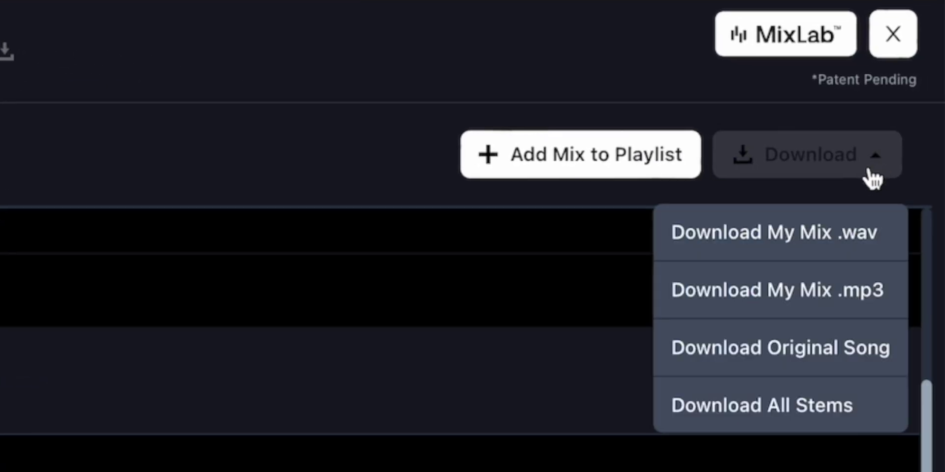
left_click(842, 236)
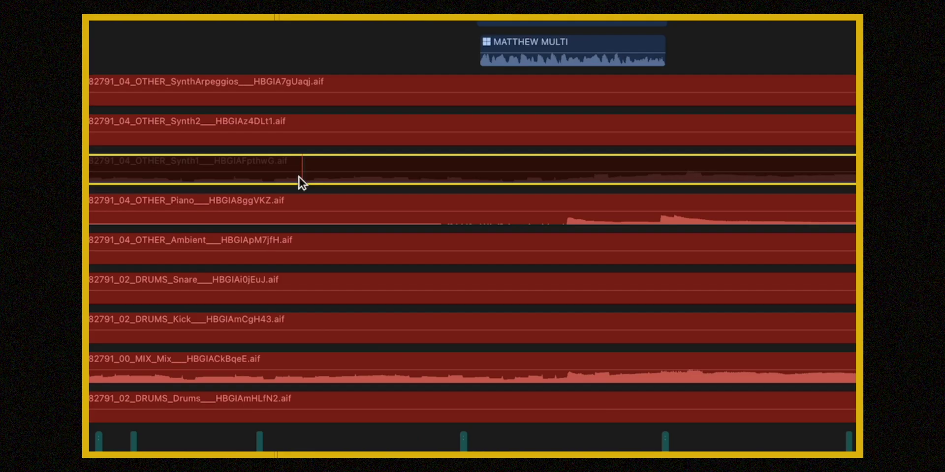
- Disable the Piano stem, pull the Mix track volume fully down, and combine the stems into a compound clip
left_click(184, 353)
left_click(437, 370)
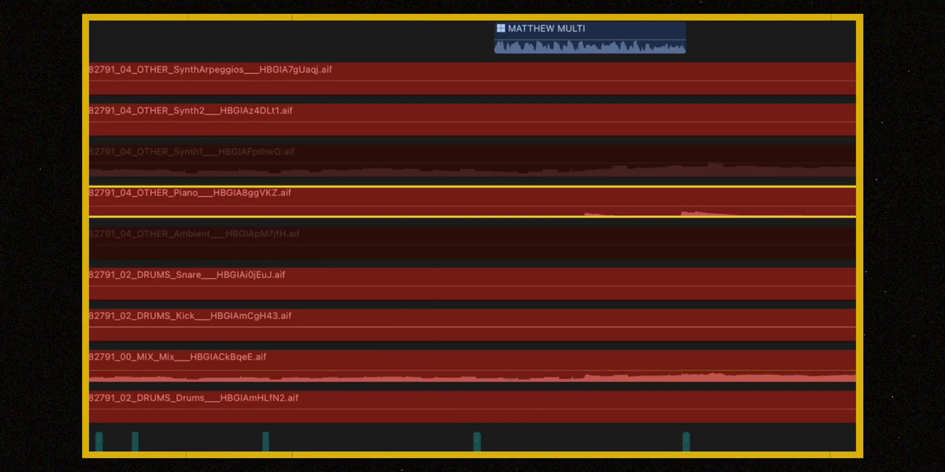
key("shift+z")
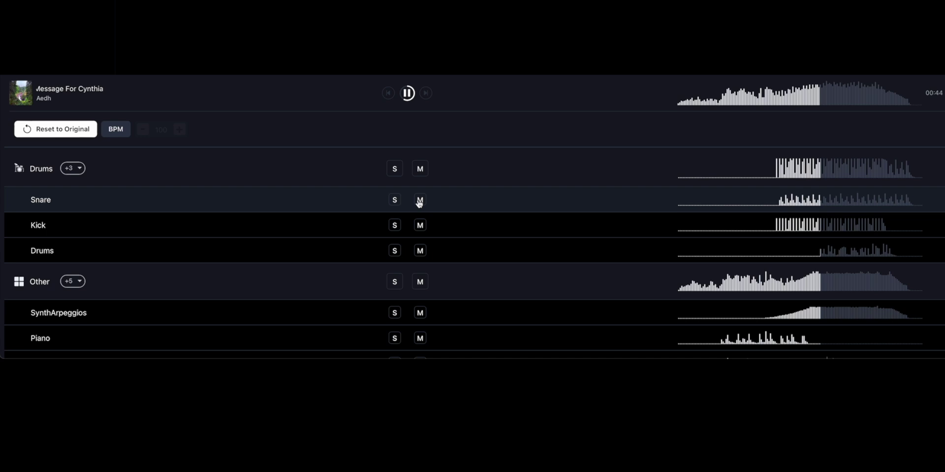
- In the Track Club stem mixer, mute Snare, Kick and Drums, then adjust the synth and piano stem levels
left_click(418, 201)
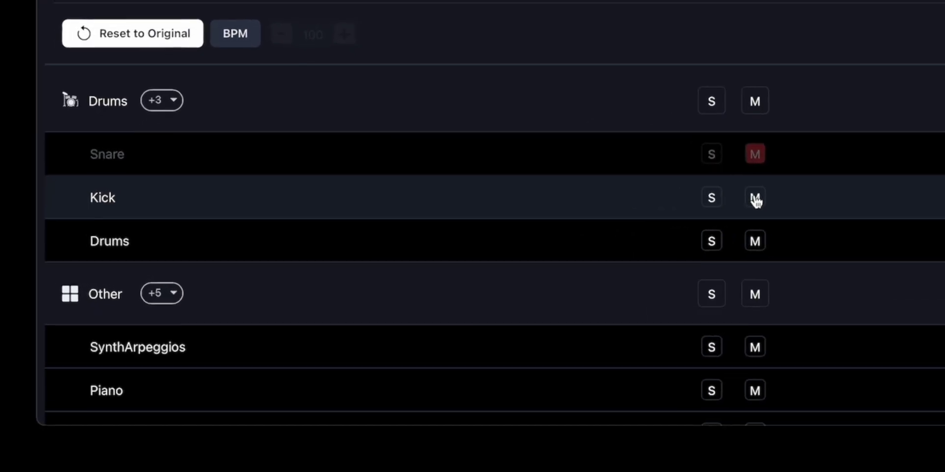
left_click(419, 225)
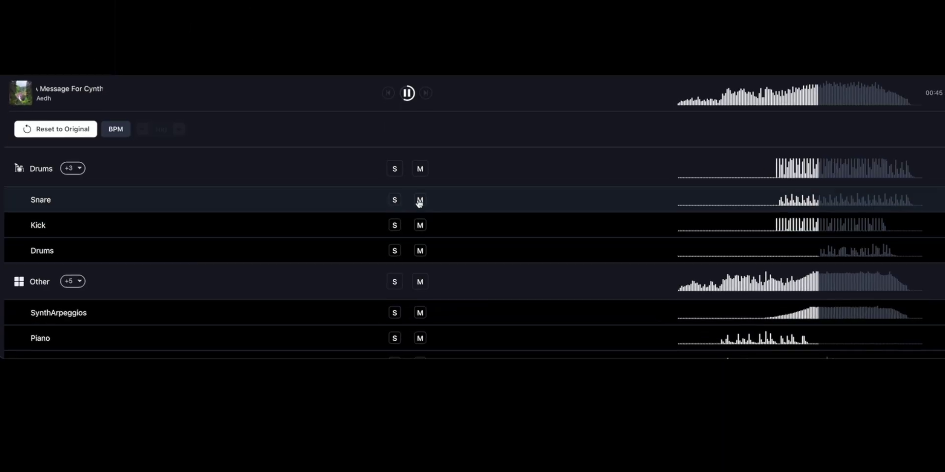
left_click(419, 223)
left_click(765, 241)
scroll(907, 224, "down", 3)
left_click(436, 219)
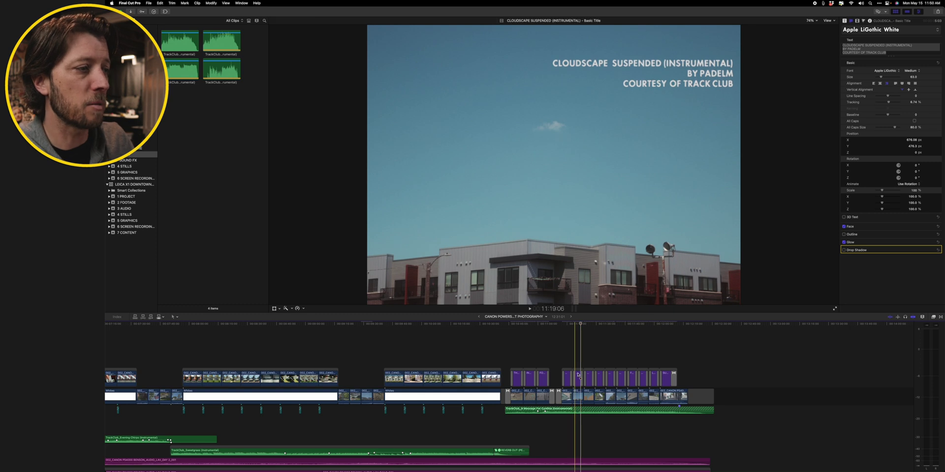
- Open the SOUND FX collection, preview the DOGS_032 bark, and select DOGS_044
scroll(495, 335, "up", 5)
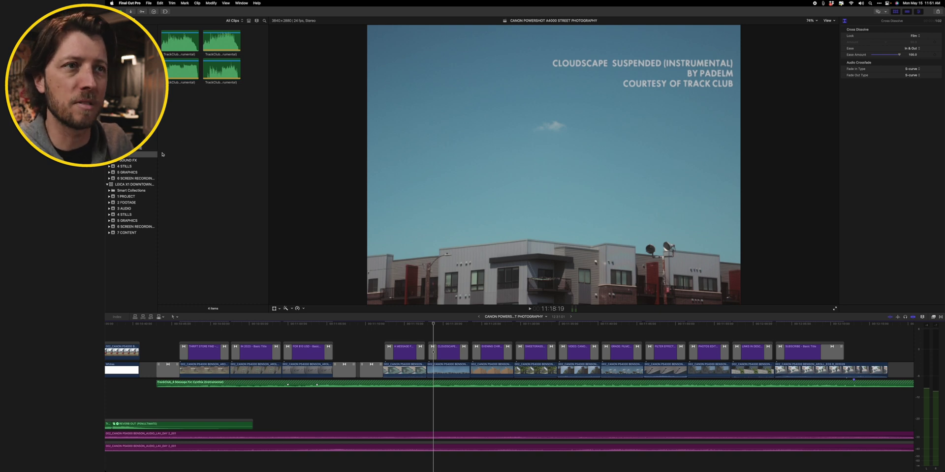
left_click(140, 162)
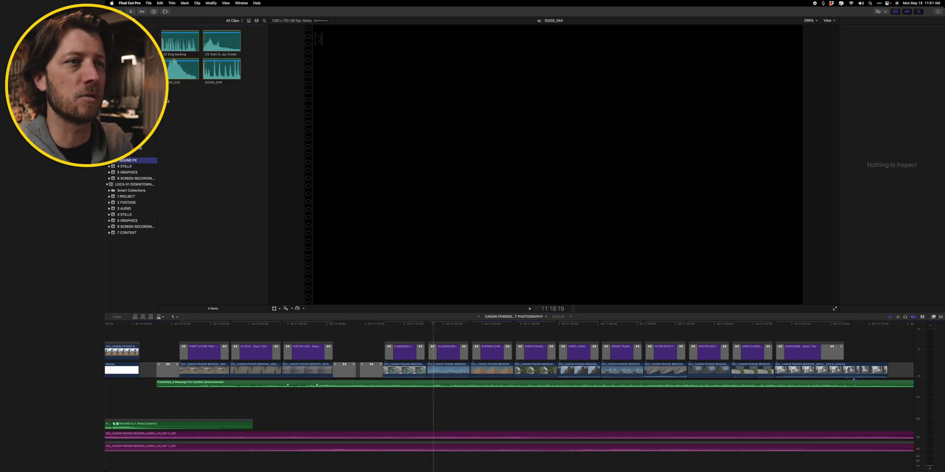
left_click(183, 69)
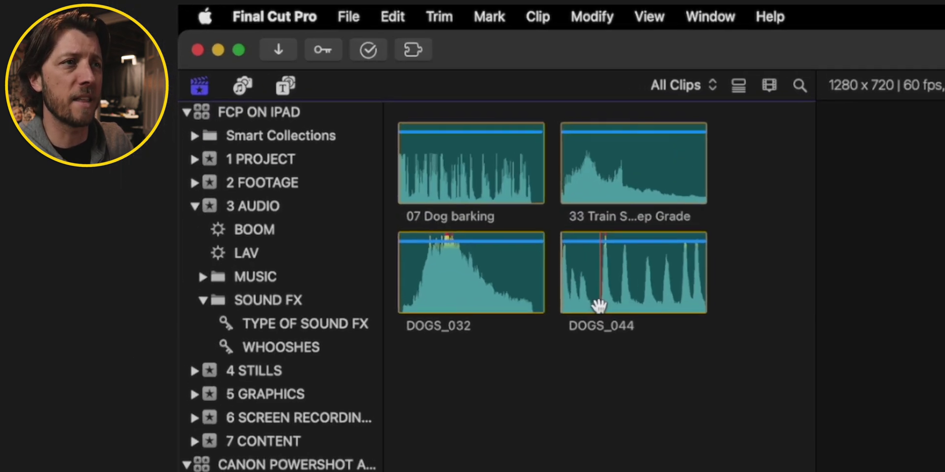
left_click(213, 77)
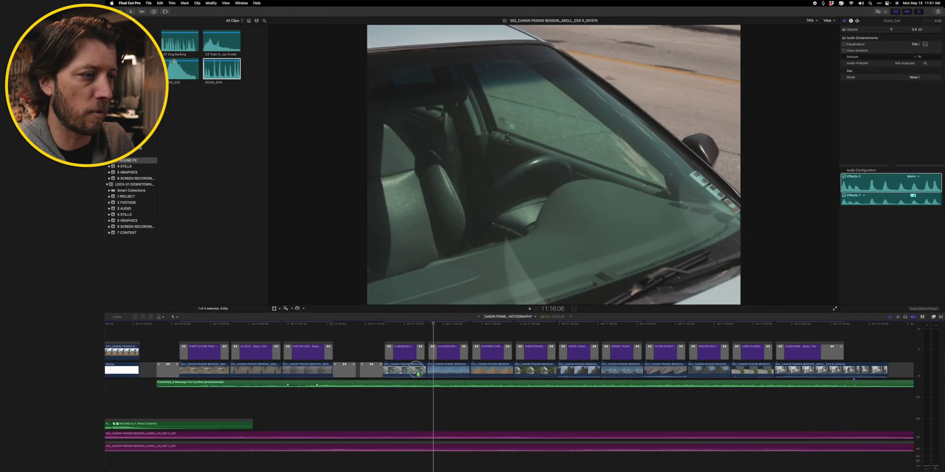
- Connect DOGS_044 below the playhead and apply the Muffled audio effect, found via the Effects search, to it
left_click_drag(417, 373, 435, 409)
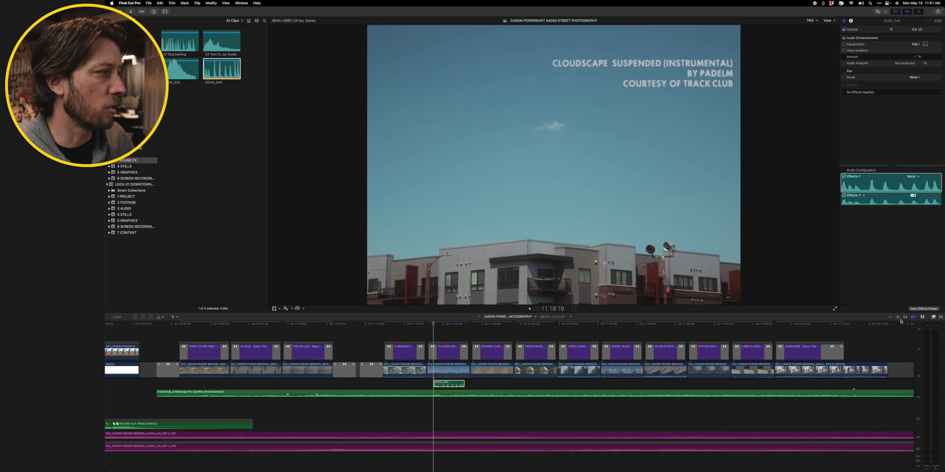
key("super+5")
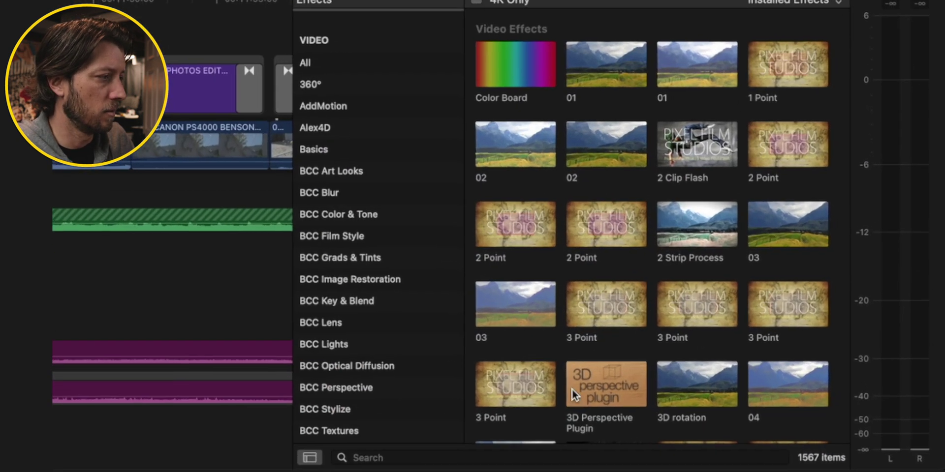
left_click(767, 465)
type("muffled")
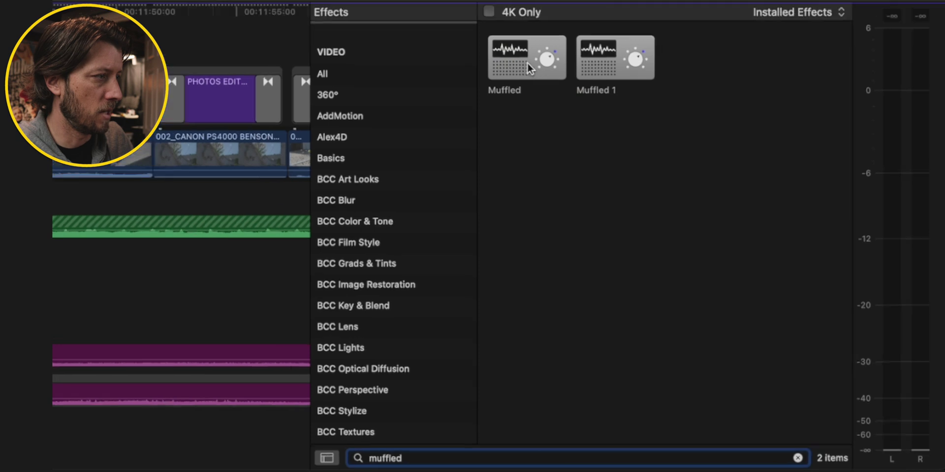
double_click(512, 58)
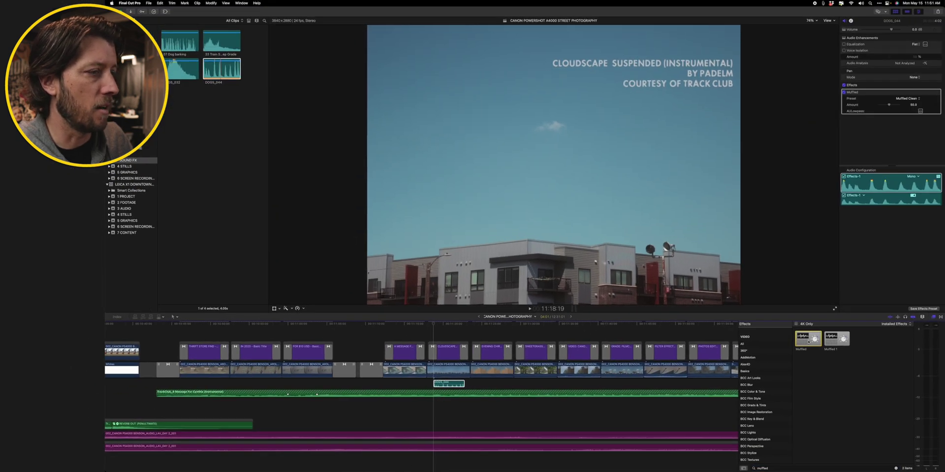
left_click_drag(808, 340, 445, 383)
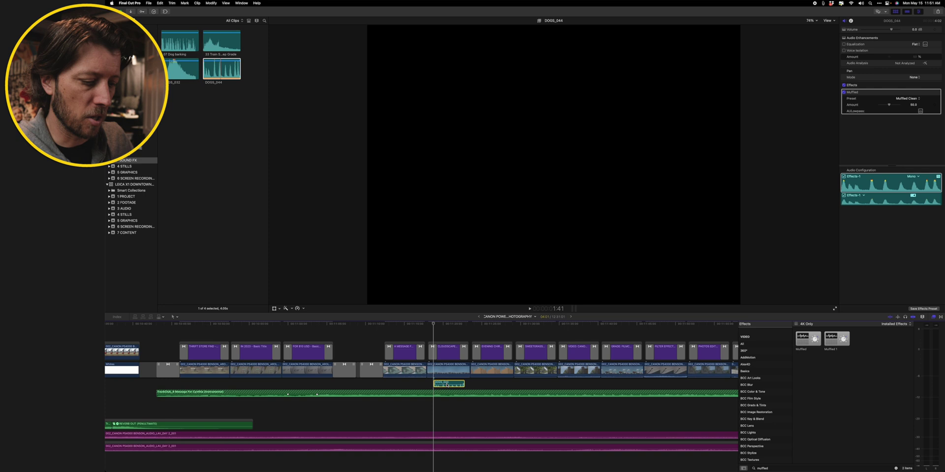
- Solo the DOGS_044 bark, play the section to hear the Muffled effect, and reselect the clip
key("alt+s")
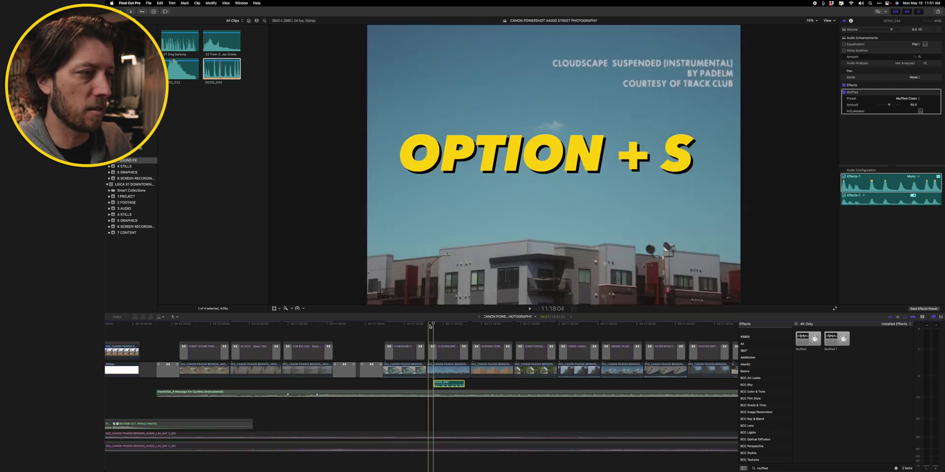
key("super+4")
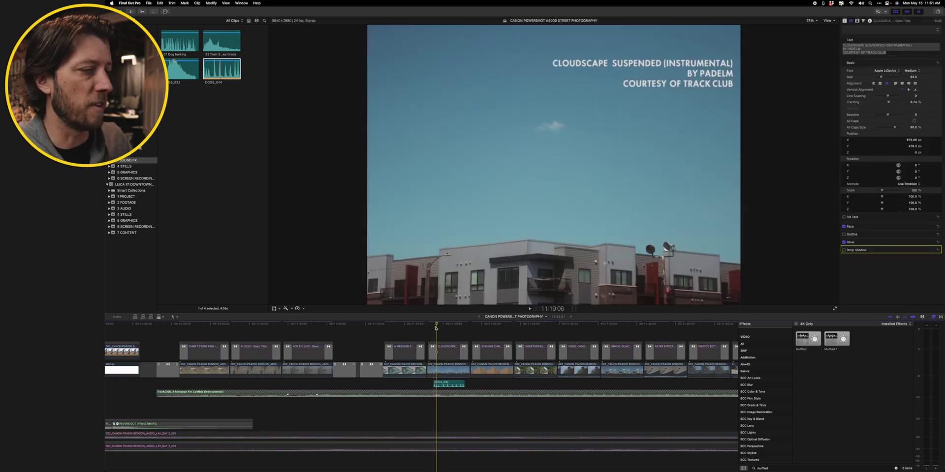
key("space")
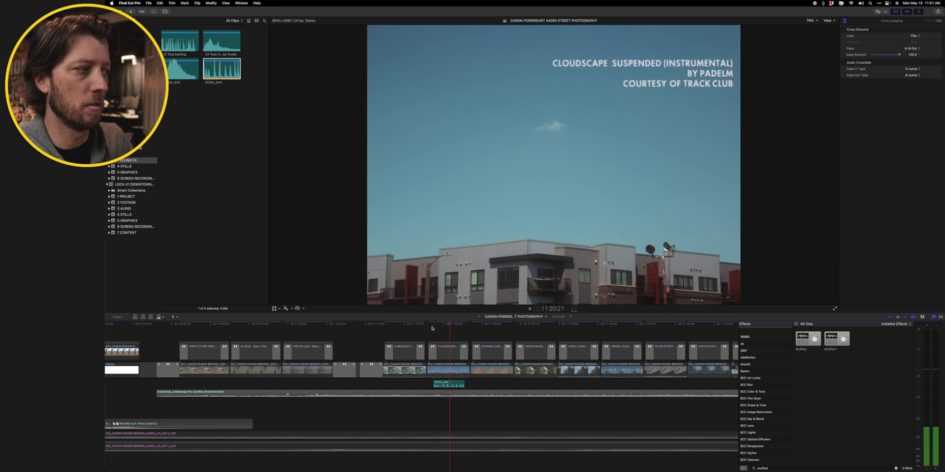
key("space")
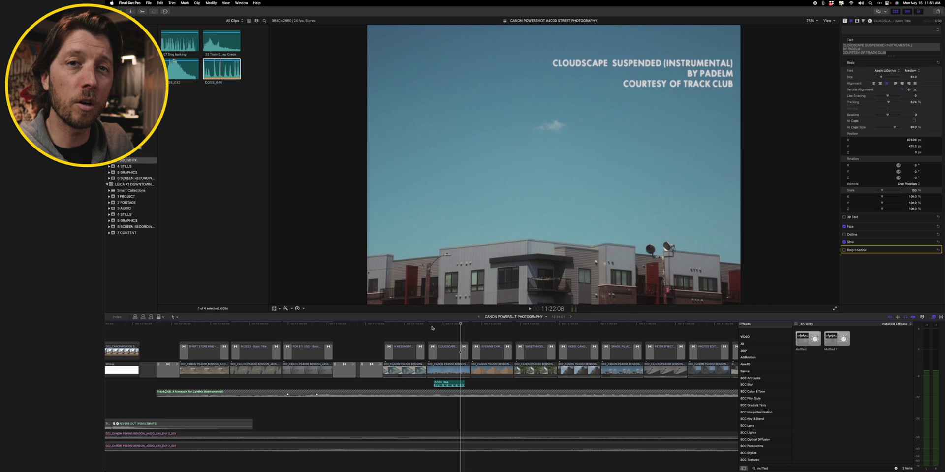
left_click(453, 383)
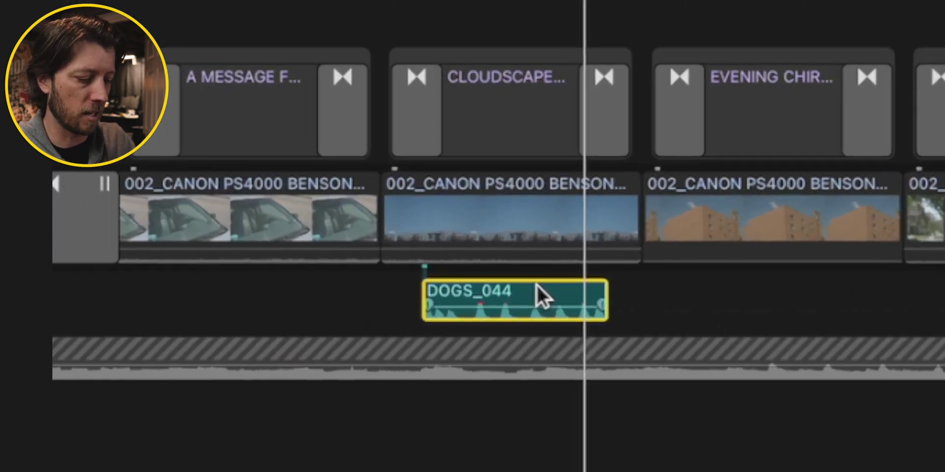
- Lower the DOGS_044 volume in two steps, play it back from its start, and reselect the clip
key("ctrl+minus")
key("ctrl+minus")
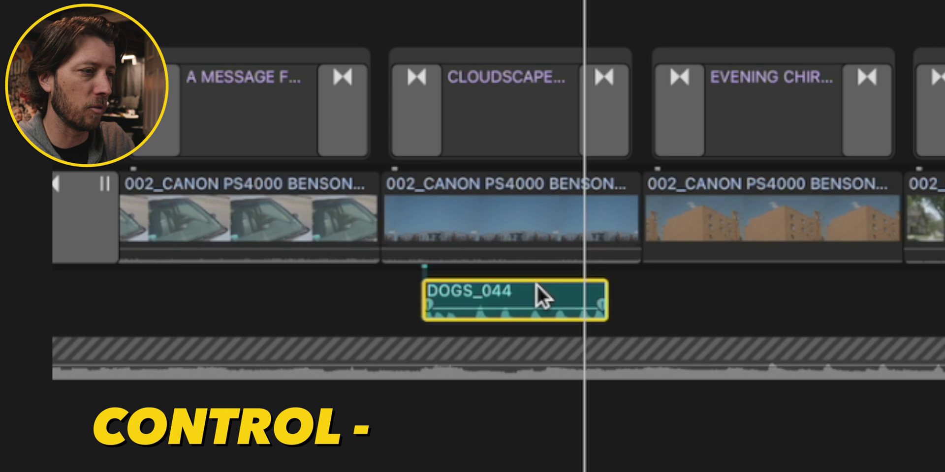
key("ctrl+minus")
key("ctrl+minus")
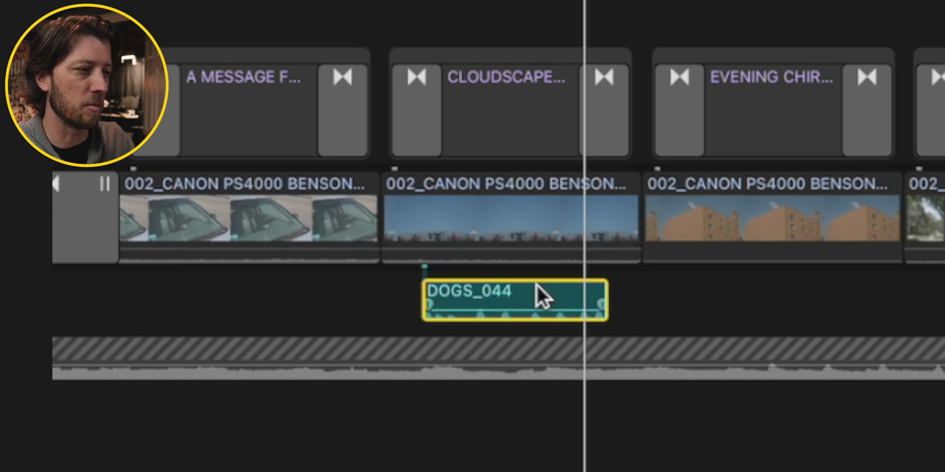
left_click(425, 20)
key("space")
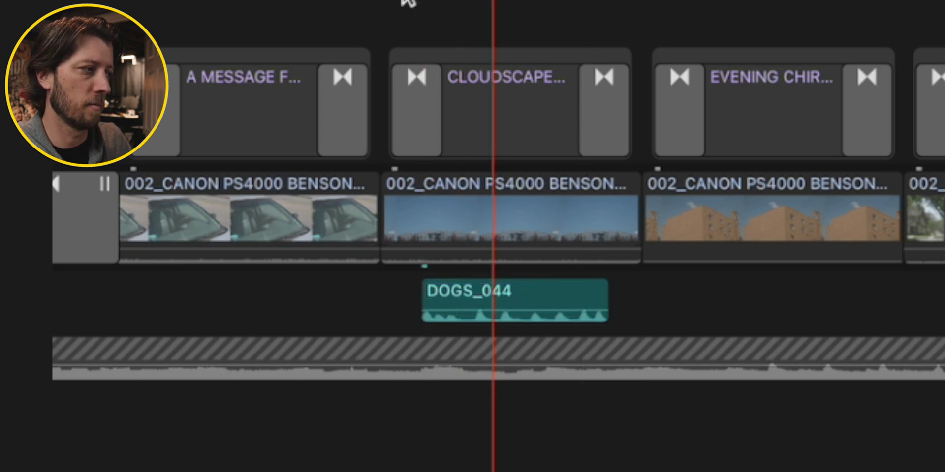
key("space")
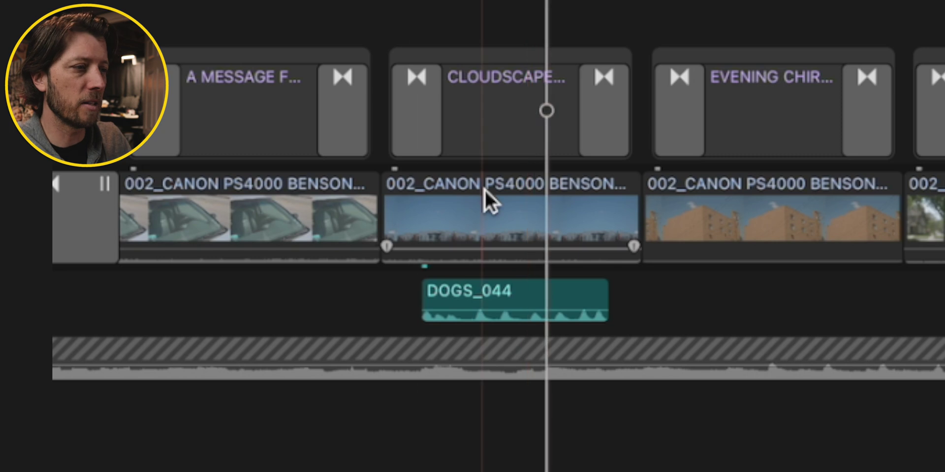
left_click(535, 288)
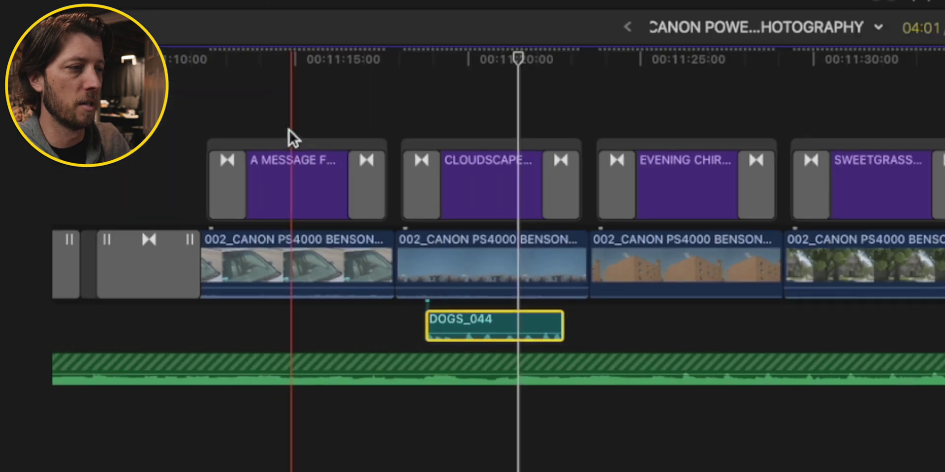
- Play from before the bark and drag its volume line down to -10 dB
left_click(224, 20)
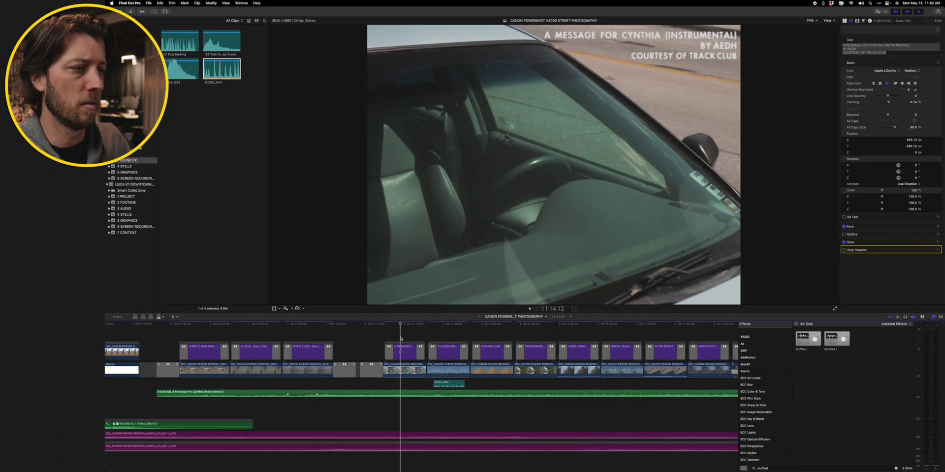
key("space")
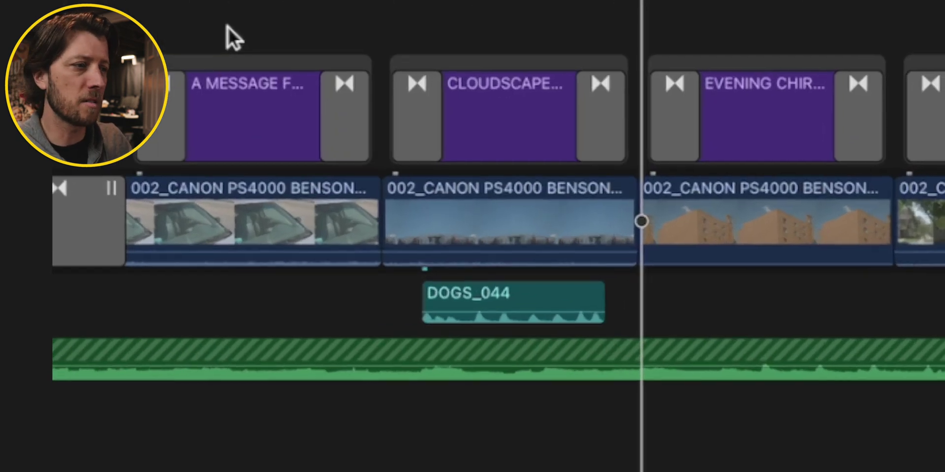
left_click_drag(538, 310, 541, 309)
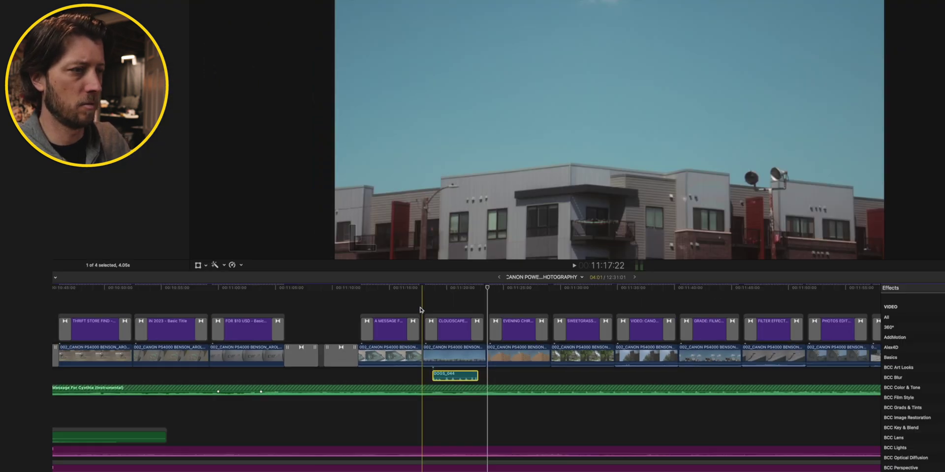
- Replay the bark against the CLOUDSCAPE shot, then zoom the timeline out
left_click(414, 338)
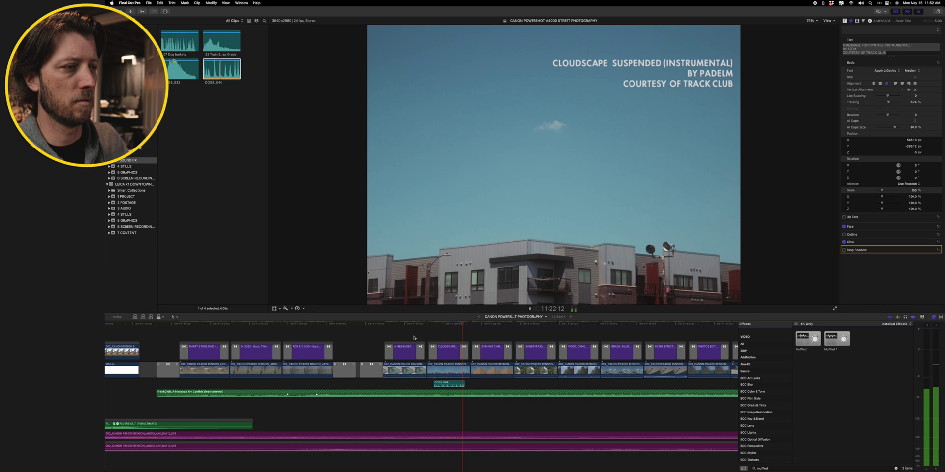
key("space")
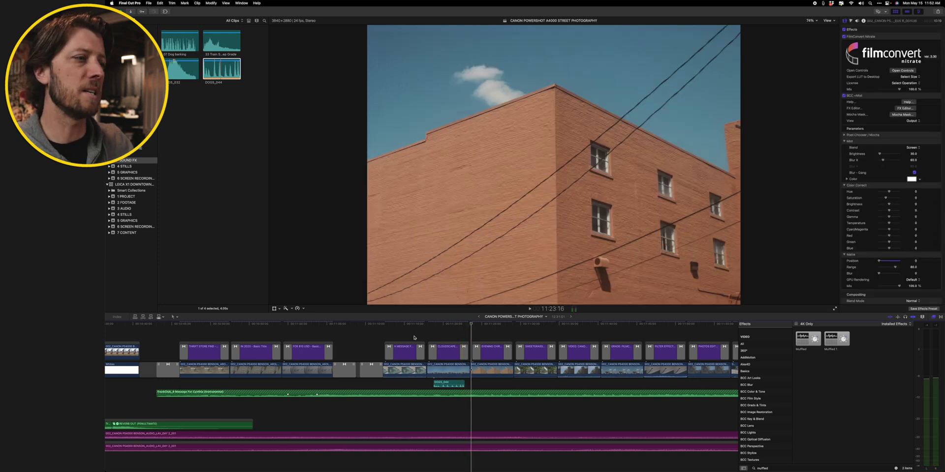
left_click(435, 350)
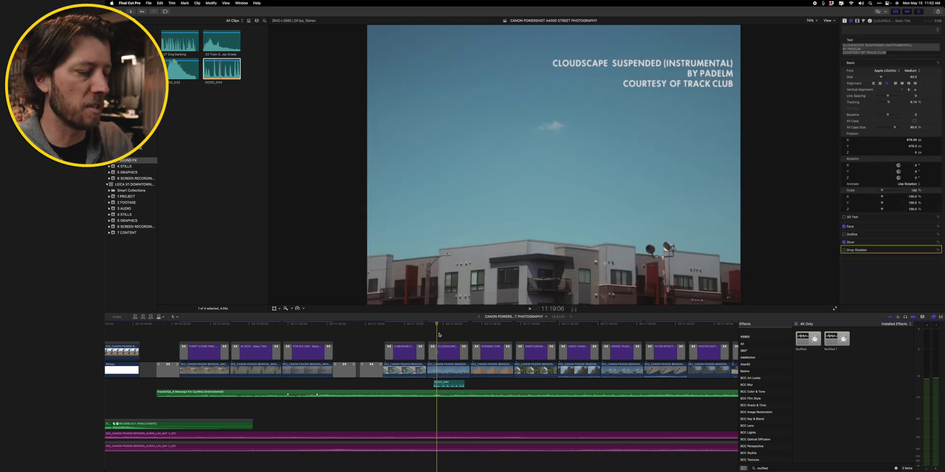
key("super+minus")
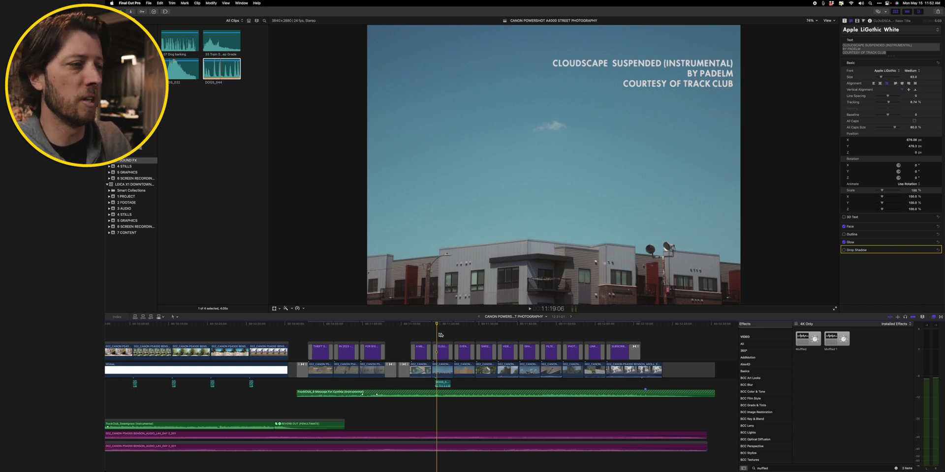
- Drag the DOGS_044 bark under the SWEETGRASS flowers shot and play it there
left_click(487, 351)
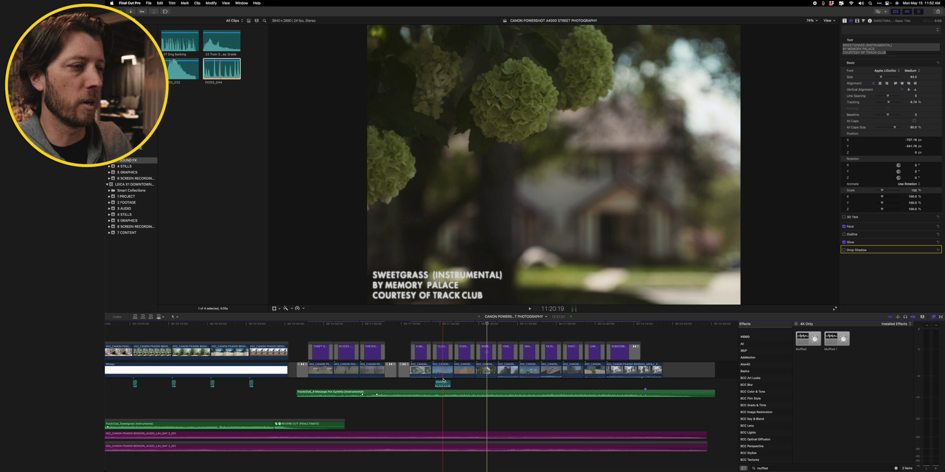
left_click_drag(443, 381, 486, 383)
key("space")
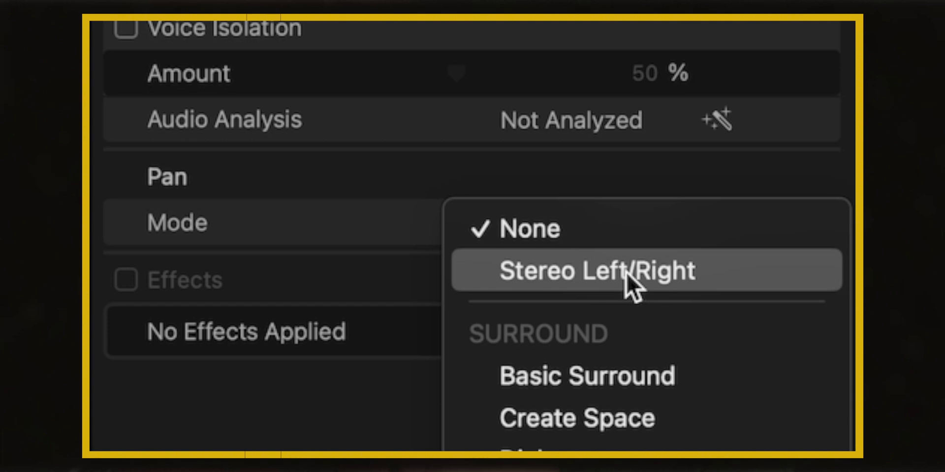
- Try choosing Stereo Left/Right pan mode for the bark clip and solo it
left_click(627, 274)
left_click_drag(438, 276, 590, 276)
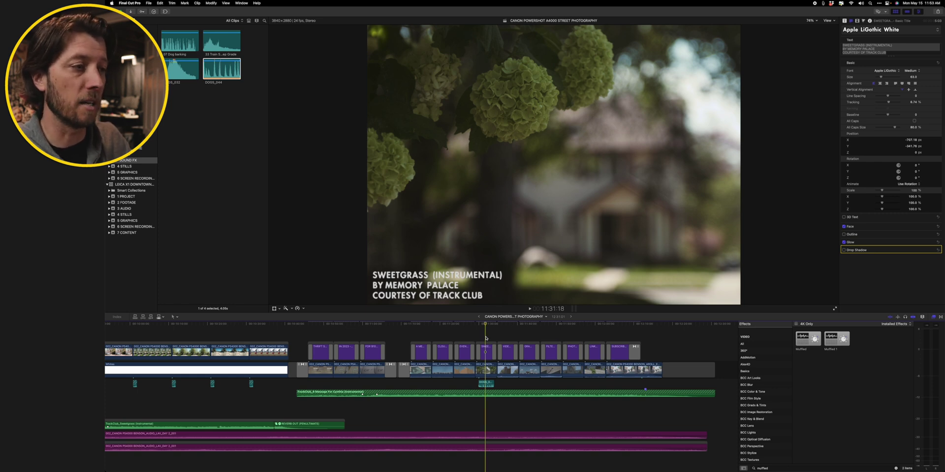
key("ctrl+alt+Up")
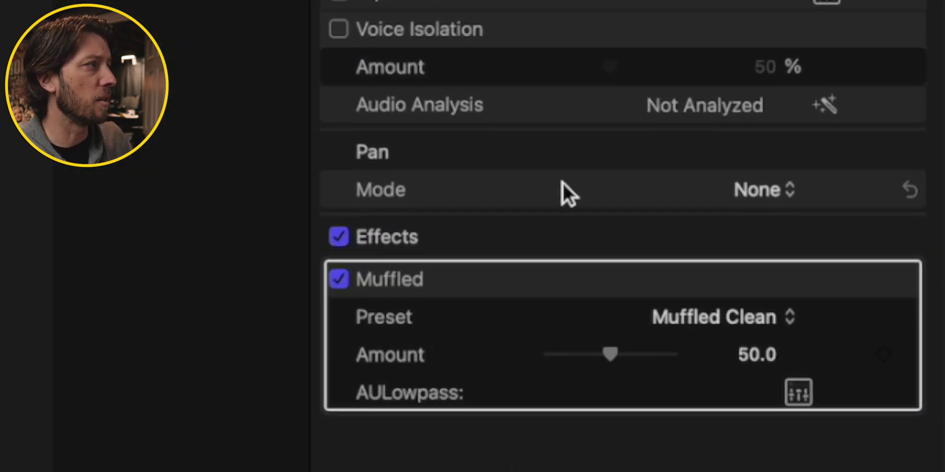
- Set the bark clip's Pan Mode to Stereo Left/Right and drag Amount right to 100
left_click(767, 189)
left_click(757, 225)
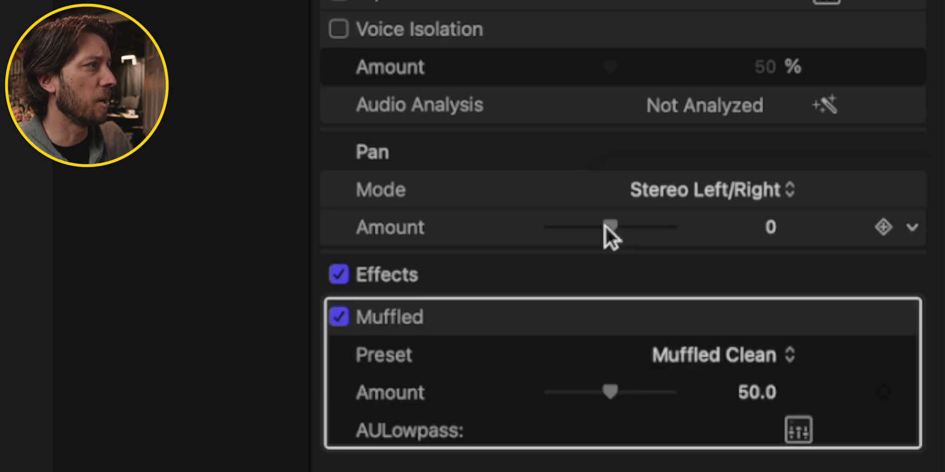
left_click_drag(610, 228, 675, 227)
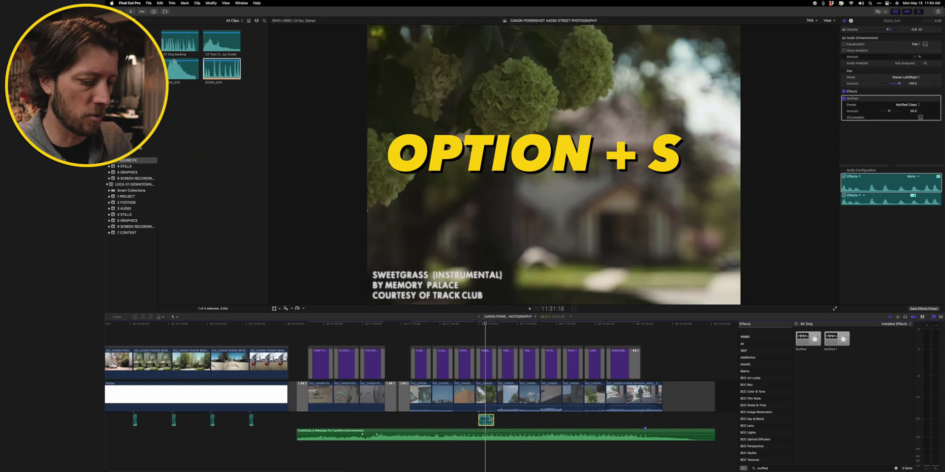
- Play the panned bark, then drag its Pan Amount fully left to -100
left_click(476, 337)
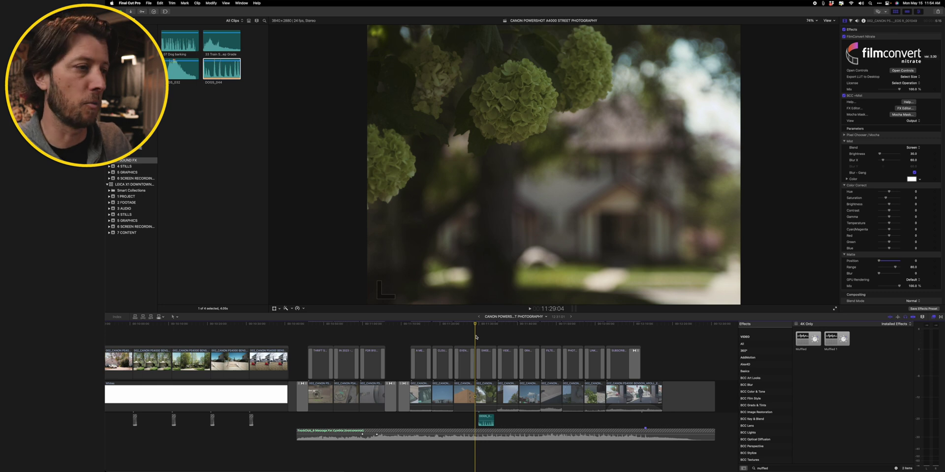
key("space")
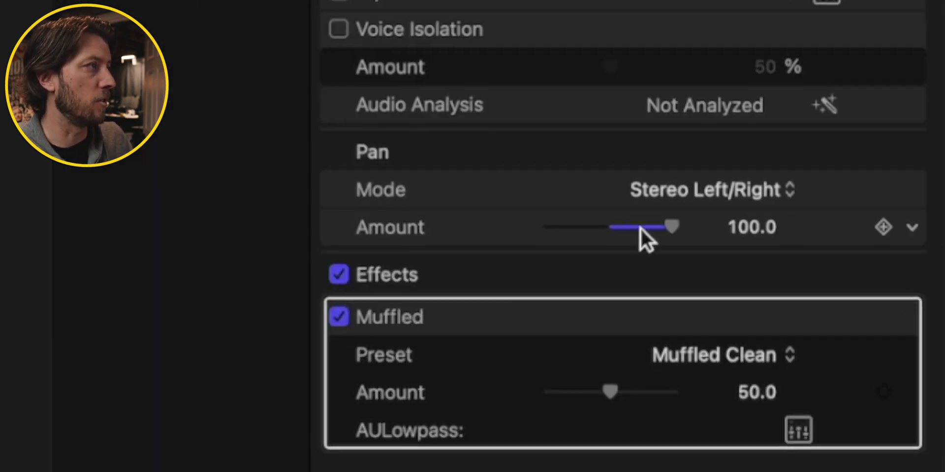
left_click(893, 87)
left_click_drag(668, 227, 488, 245)
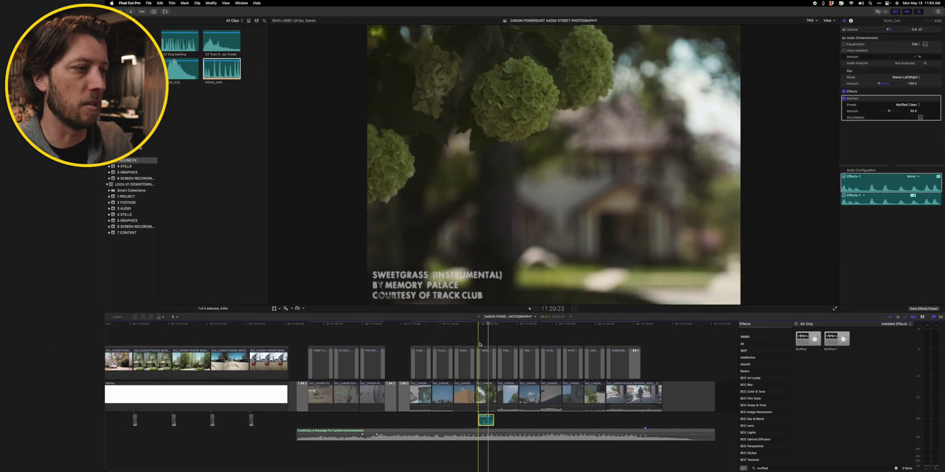
- Replay to compare the left pan and reselect the DOGS_044 clip
left_click(480, 344)
key("space")
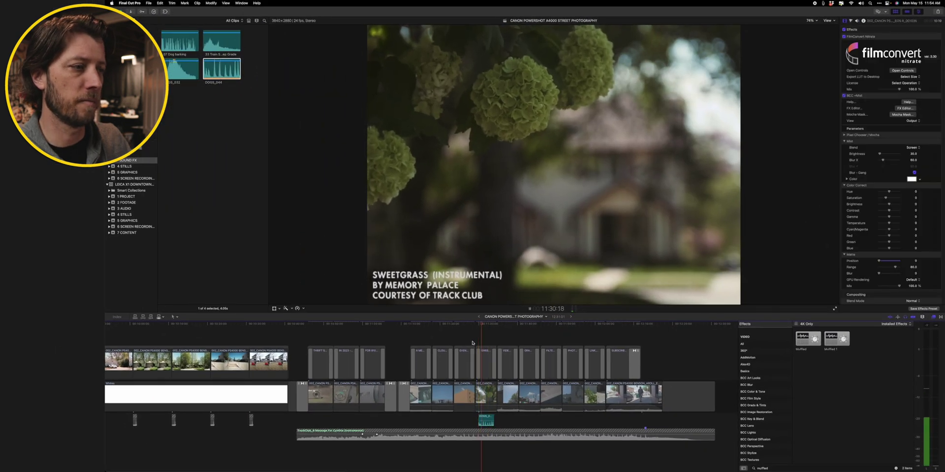
left_click(484, 420)
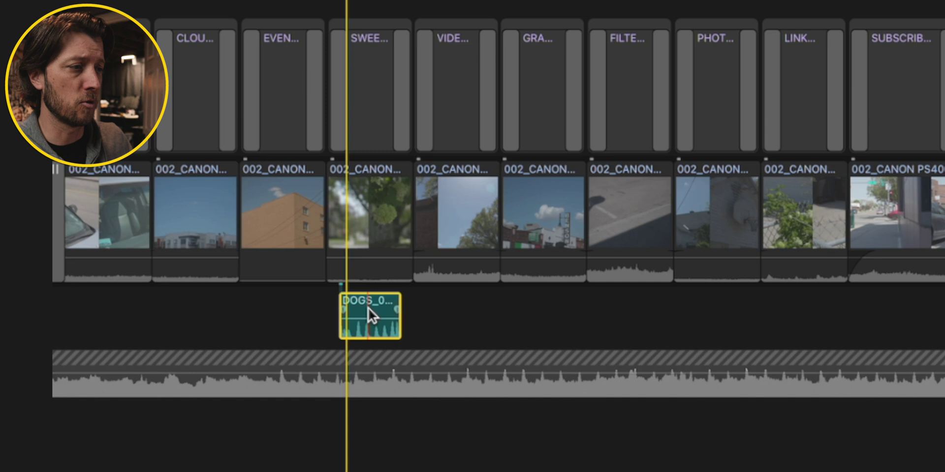
- Turn solo off, copy the DOGS_044 bark beneath the original, and play back the doubled bark
key("alt+s")
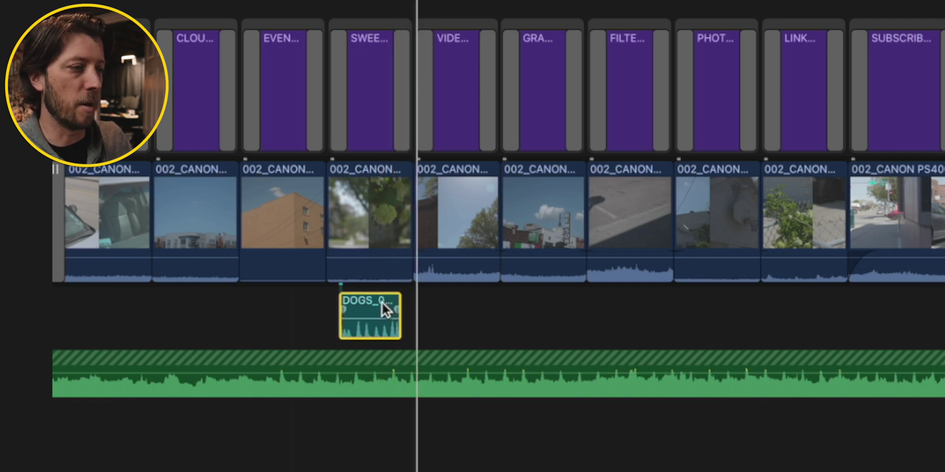
left_click_drag(381, 302, 390, 379)
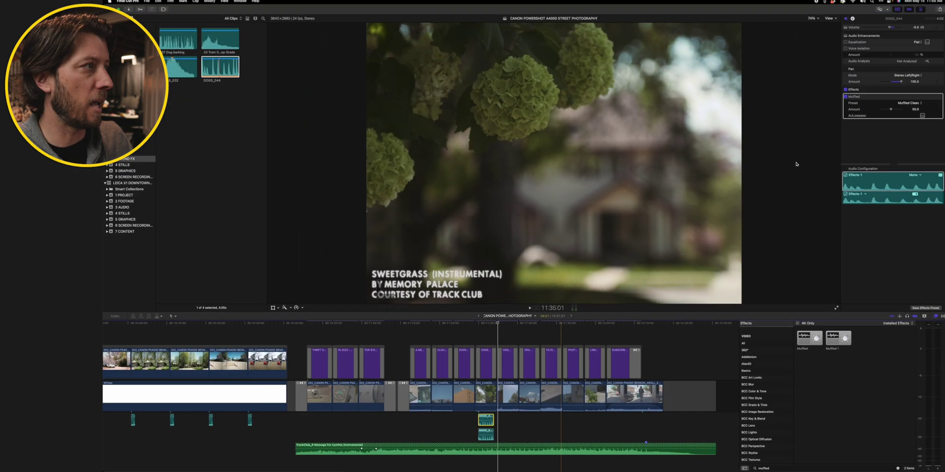
left_click(473, 337)
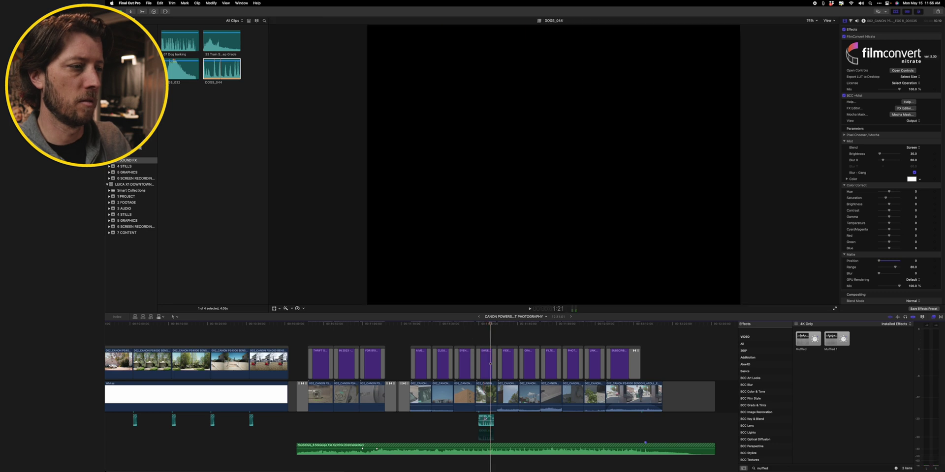
left_click(485, 434)
left_click(474, 336)
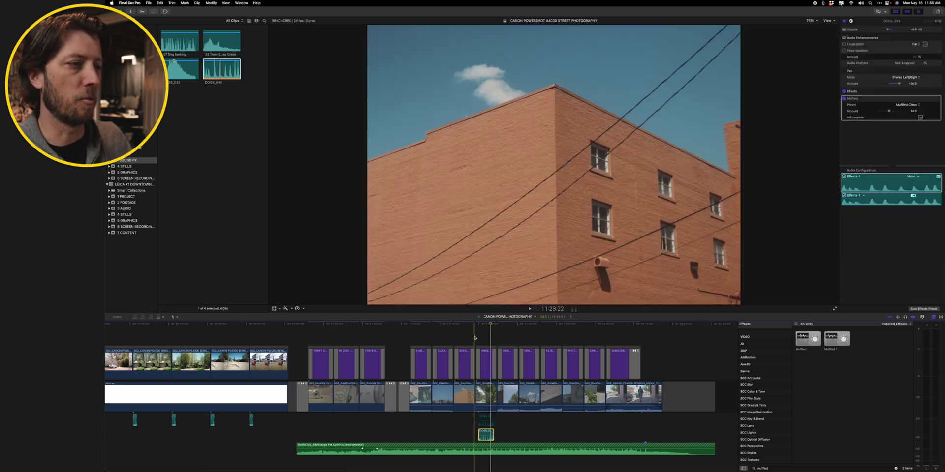
key("space")
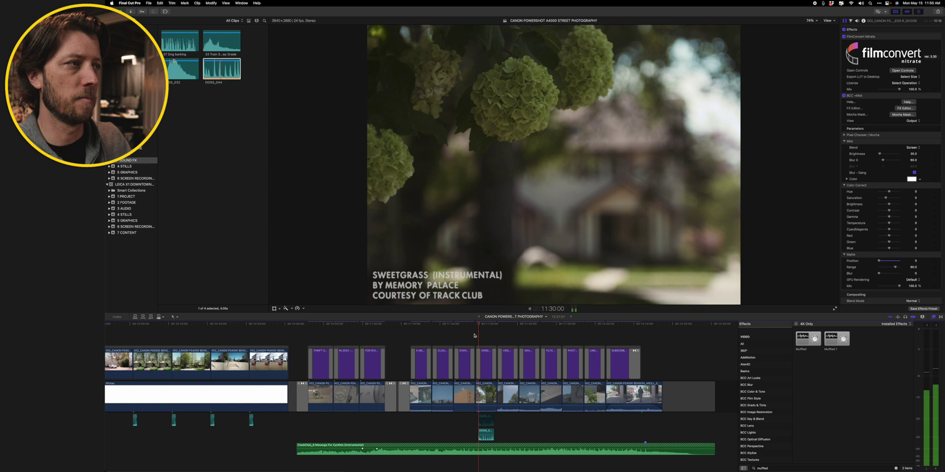